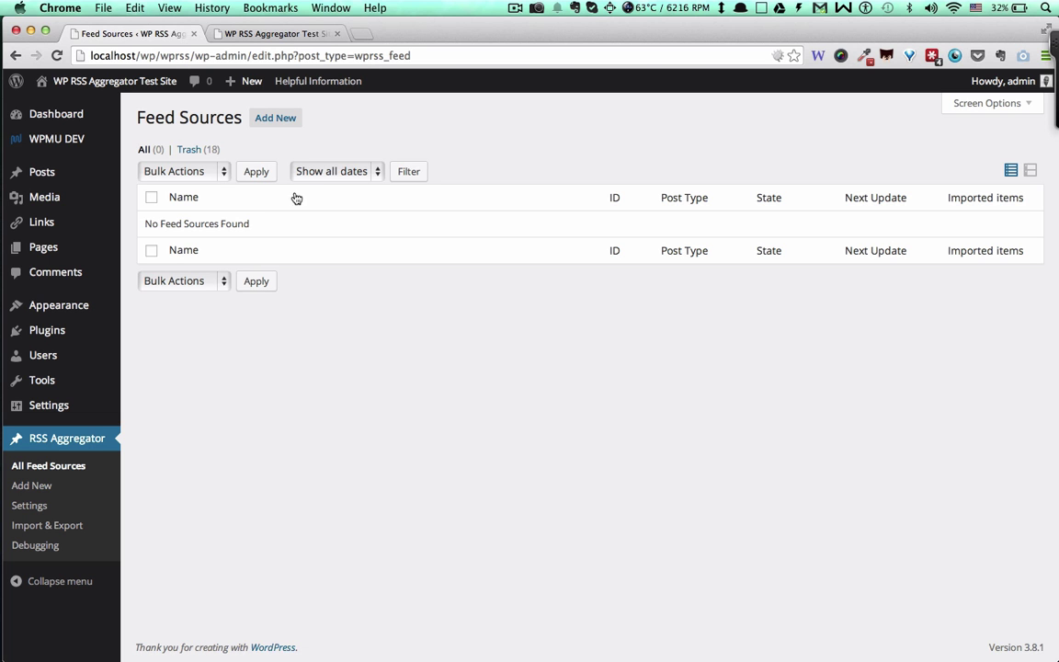
pyautogui.click(274, 119)
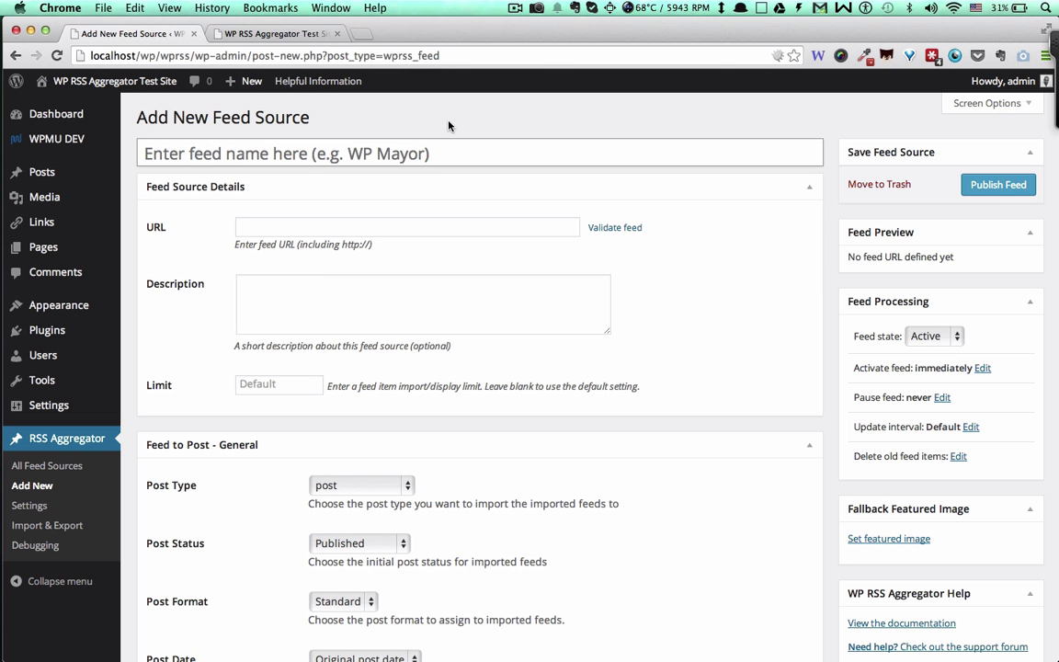
pyautogui.click(402, 141)
pyautogui.write('Al')
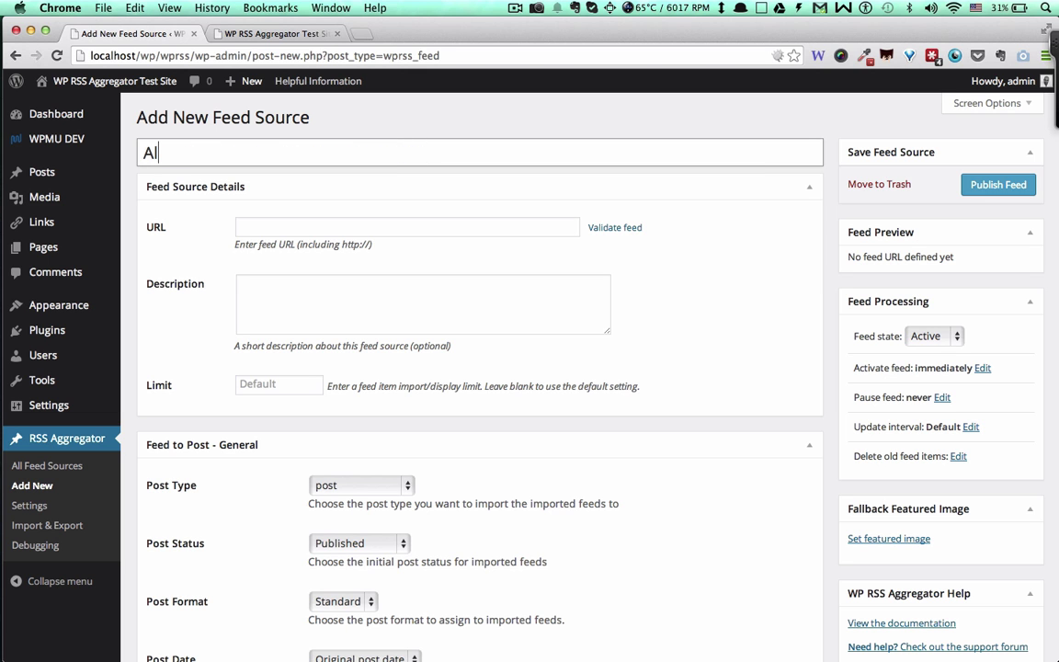
pyautogui.write('yona Tra')
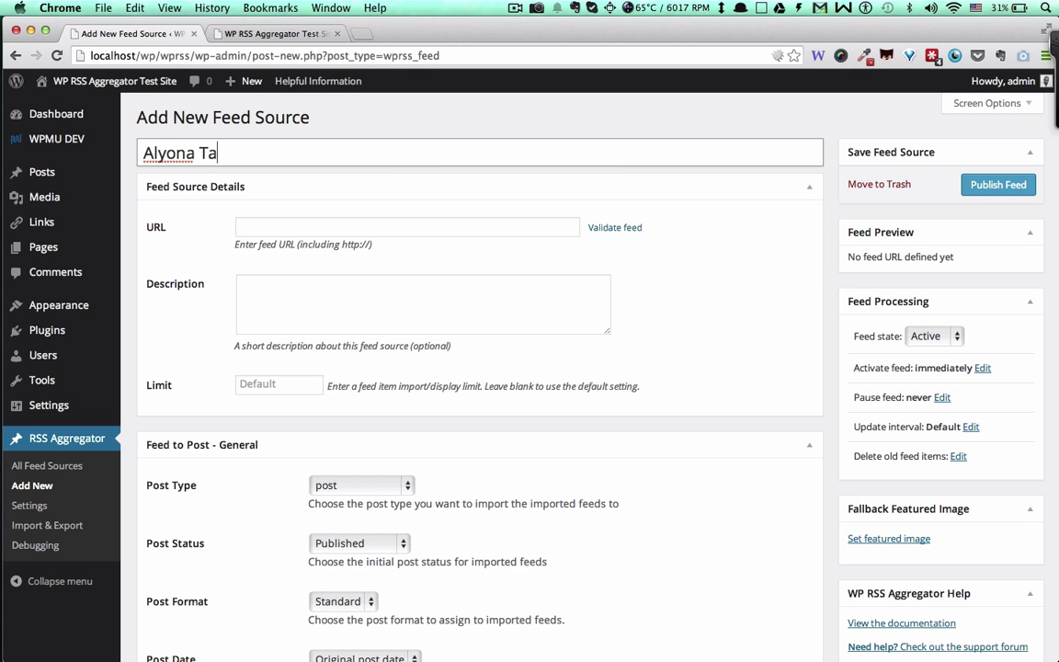
pyautogui.press('BackSpace')
pyautogui.write('ravels')
pyautogui.press('Tab')
pyautogui.write('h')
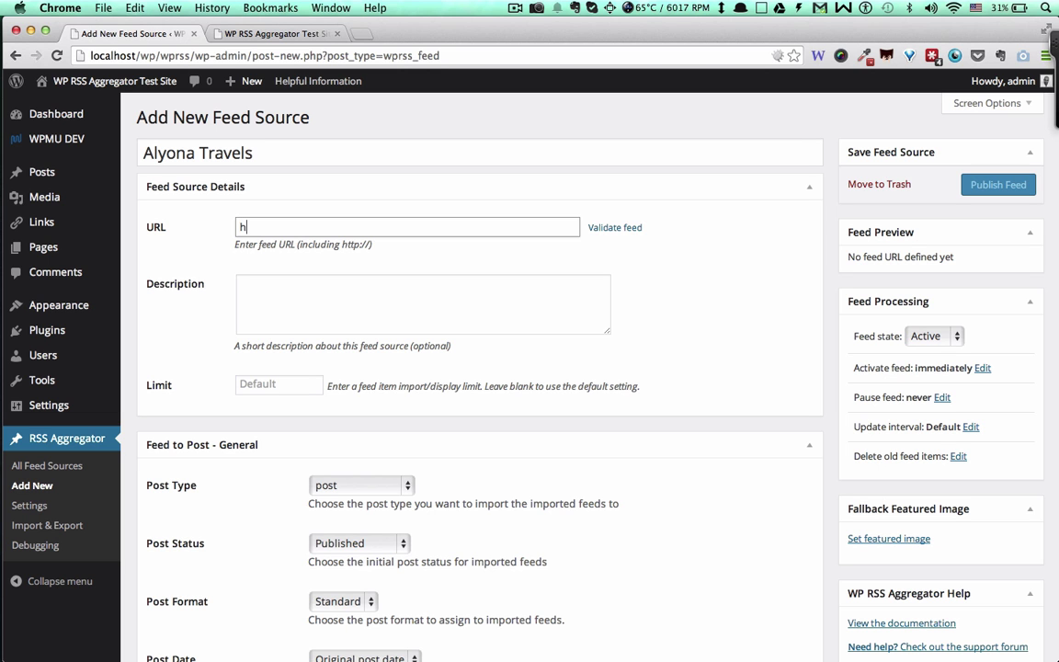
pyautogui.write('ttp://www.alyonatra')
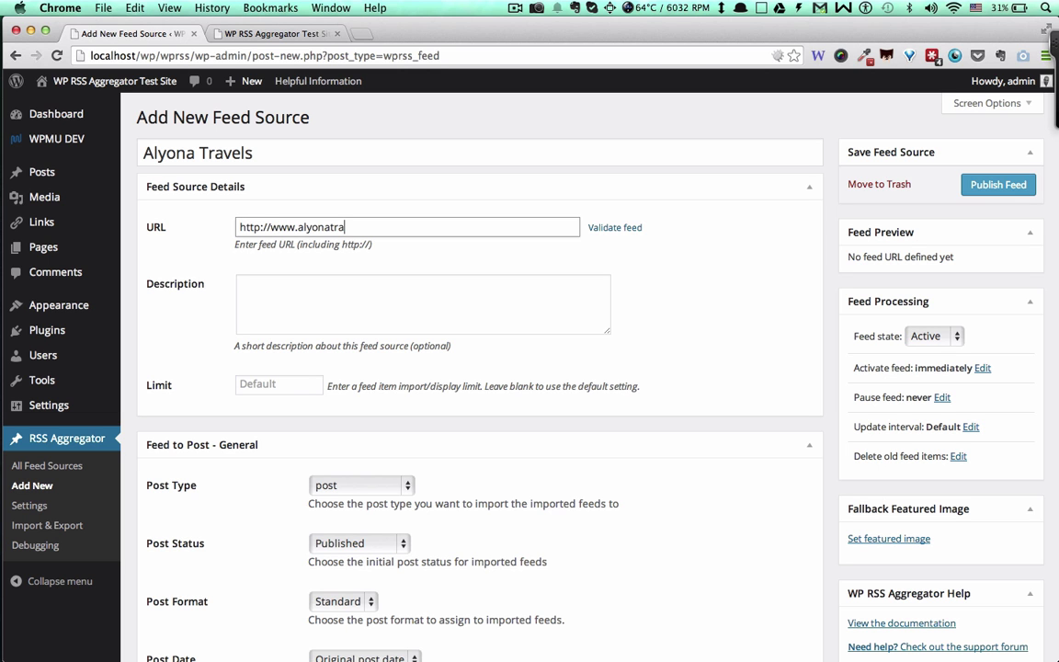
pyautogui.write('vels.com/feed')
# Add the description 'One of my favourite travel blogs' and enter 5 as the import limit.
pyautogui.click(346, 289)
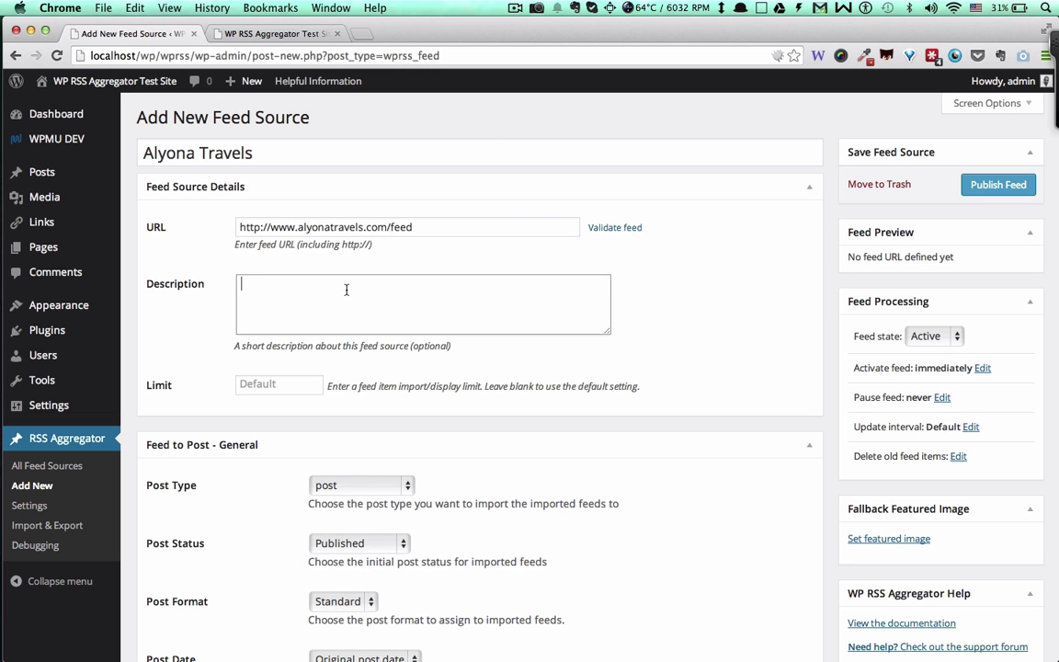
pyautogui.write('One of my favourite travel blogs')
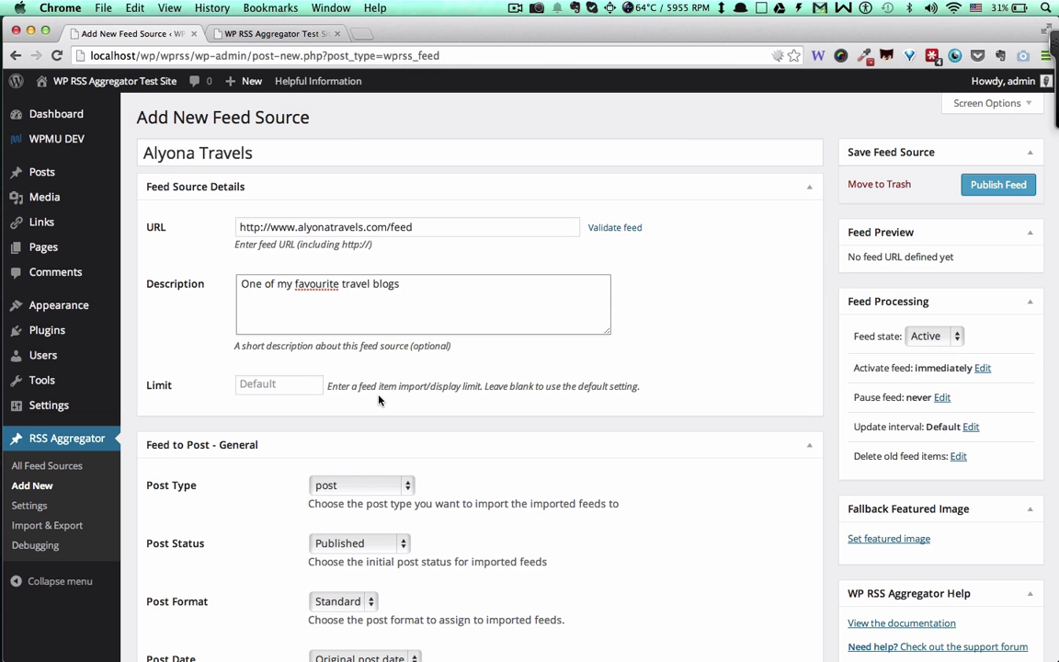
pyautogui.click(275, 385)
pyautogui.write('5')
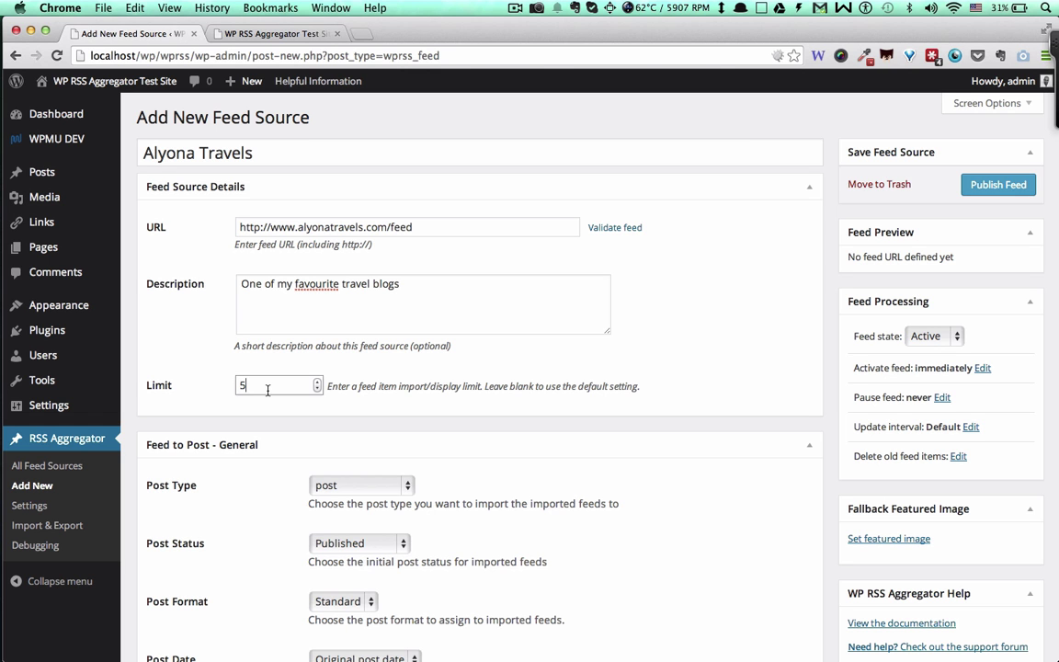
# Clear the limit back to default and close the W3C validator tab.
pyautogui.press('BackSpace')
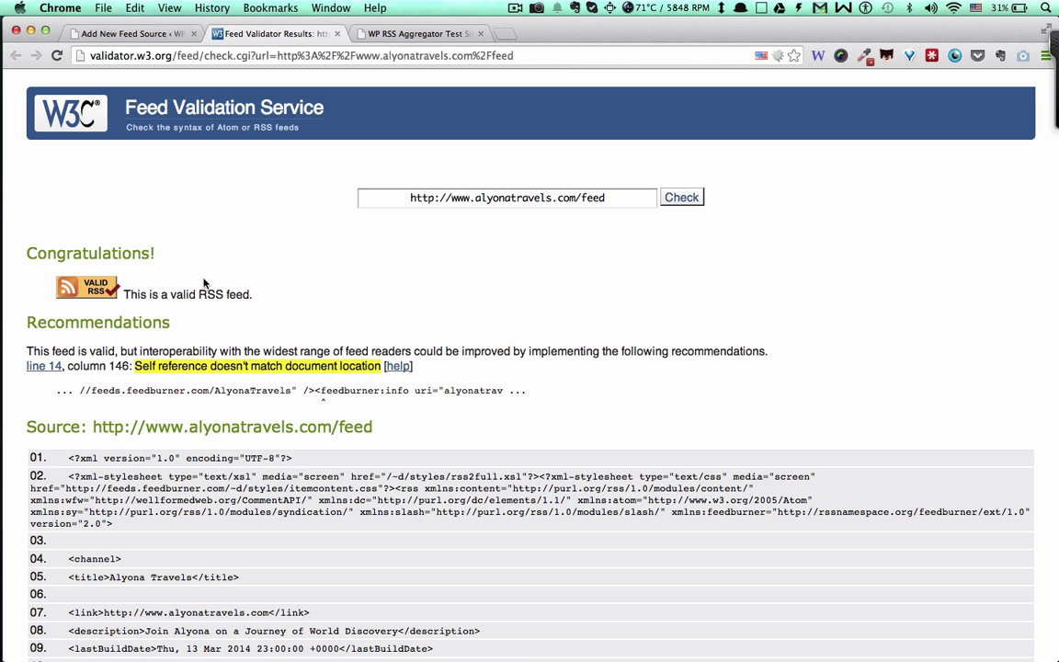
pyautogui.click(336, 34)
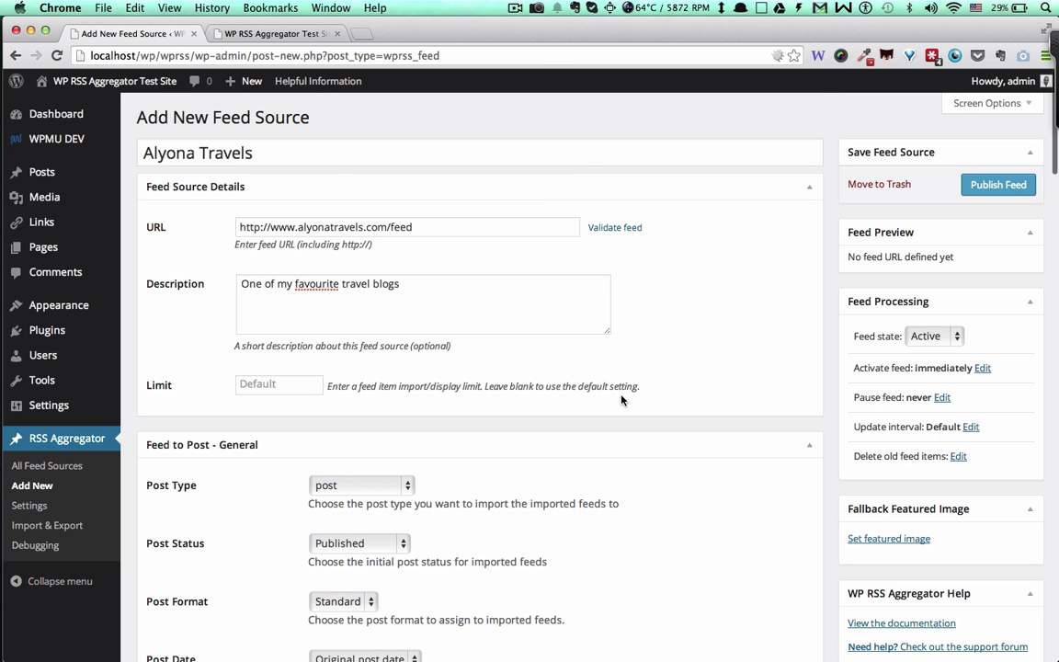
pyautogui.scroll(-5, 621, 398)
pyautogui.scroll(-1, 622, 400)
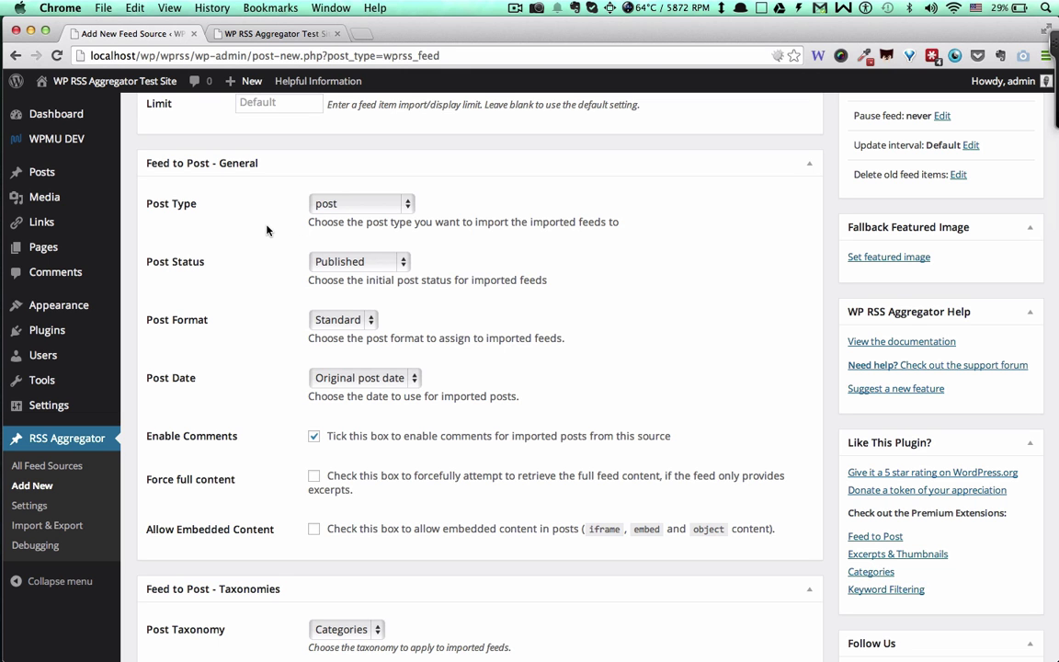
pyautogui.click(326, 204)
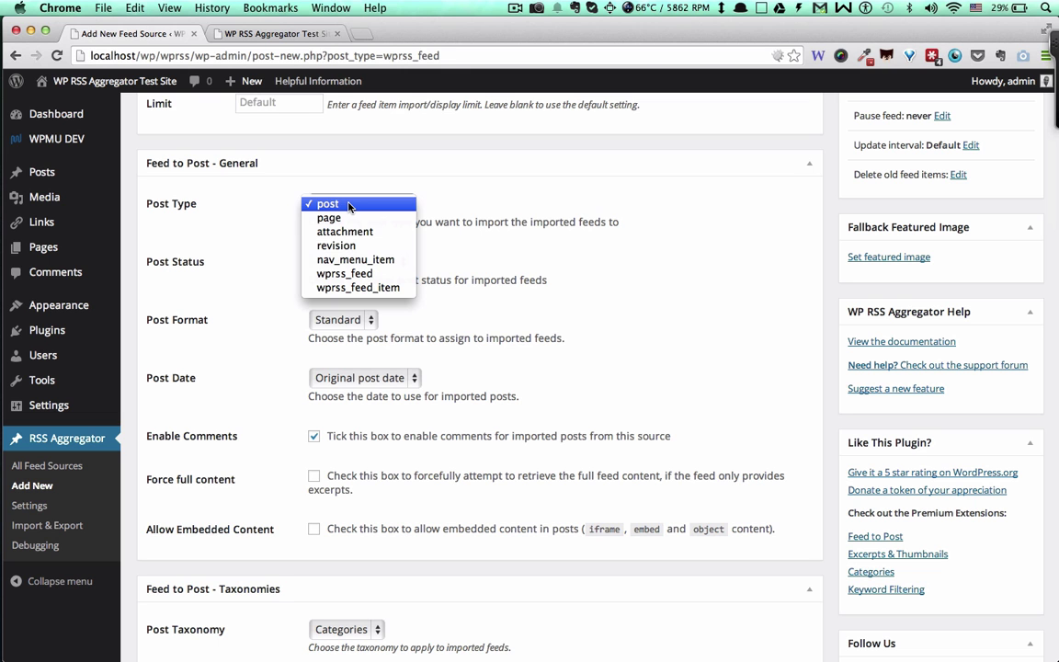
pyautogui.click(262, 228)
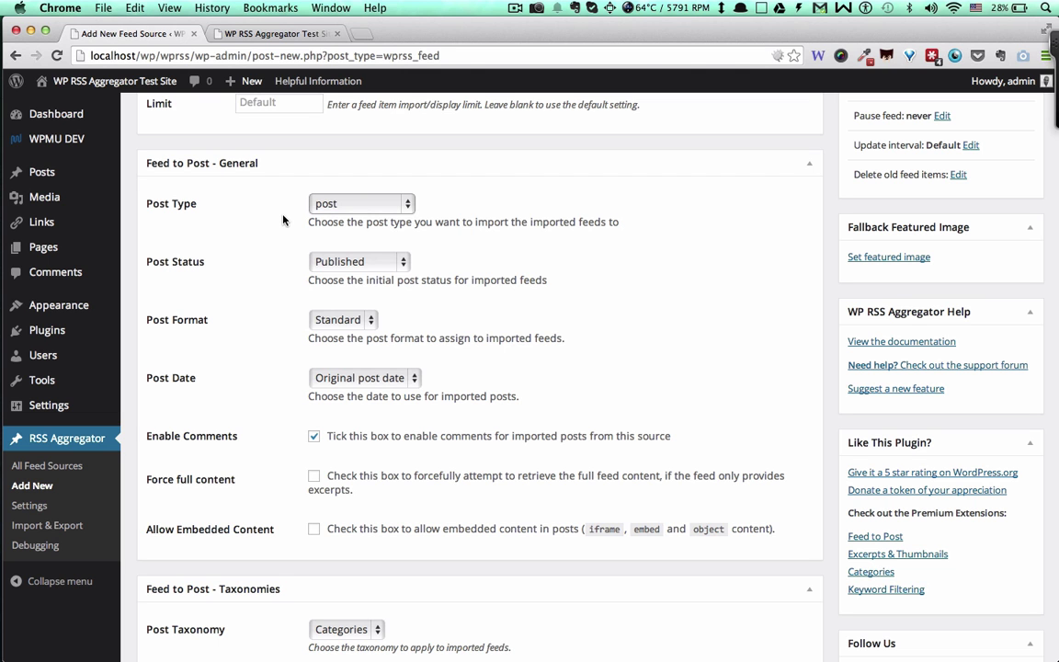
# Keep Published as the post status and list the available post formats.
pyautogui.click(348, 261)
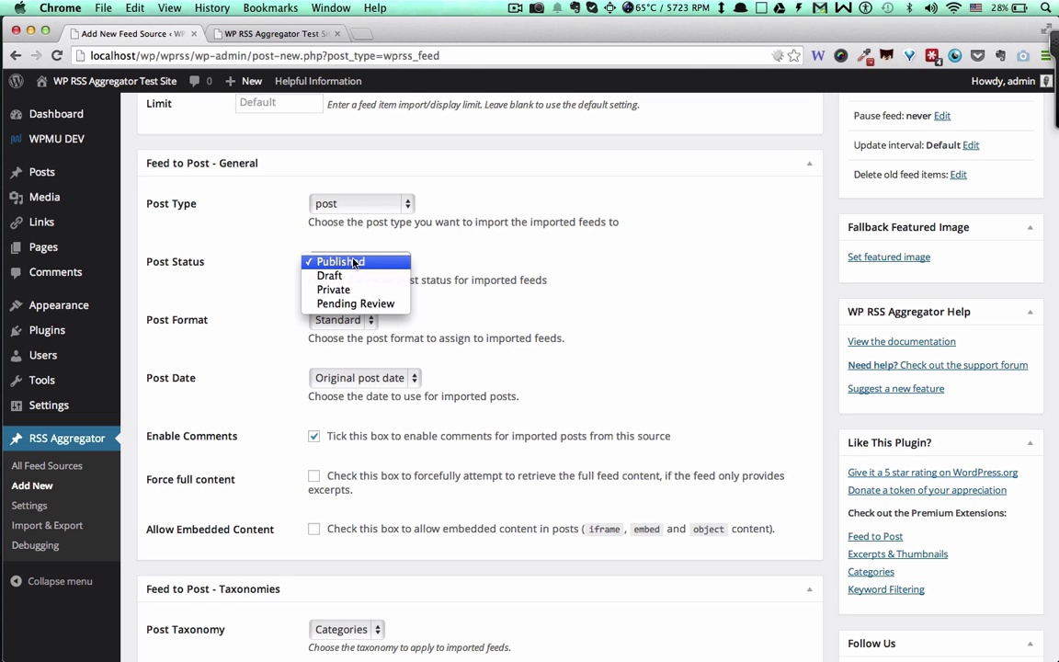
pyautogui.click(478, 259)
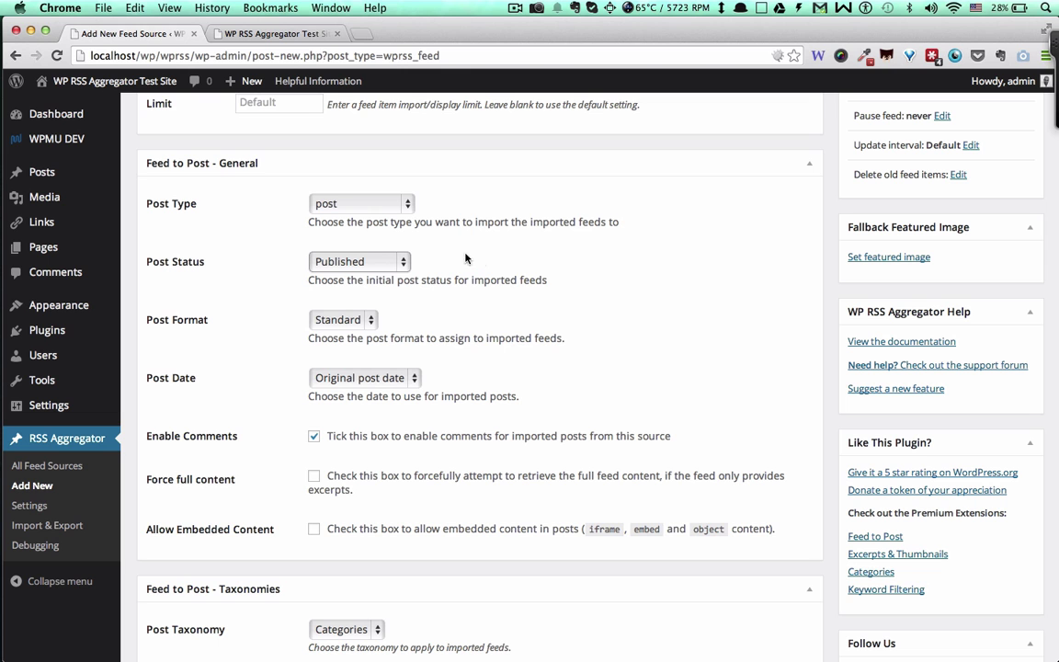
pyautogui.click(345, 262)
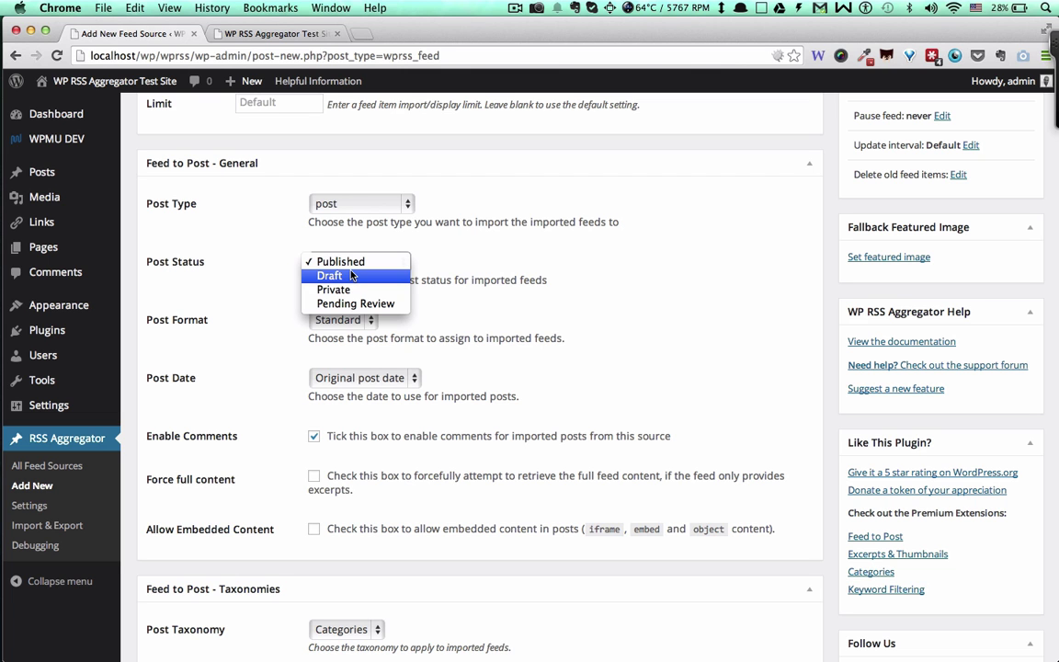
pyautogui.click(252, 284)
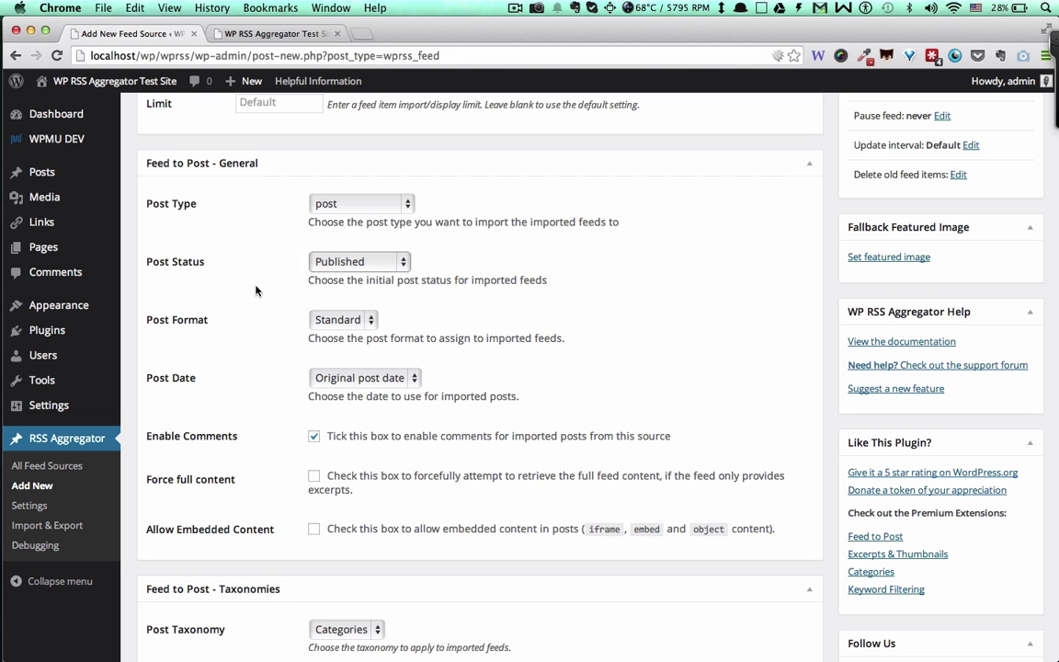
pyautogui.click(338, 320)
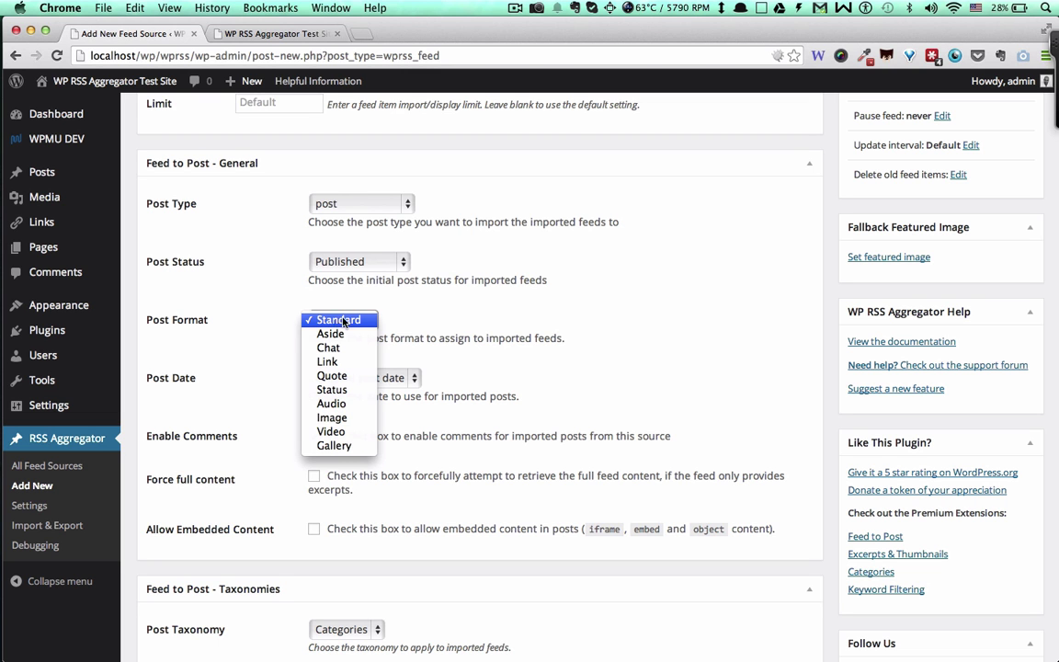
# Leave Standard selected as the post format for imported items.
pyautogui.click(428, 320)
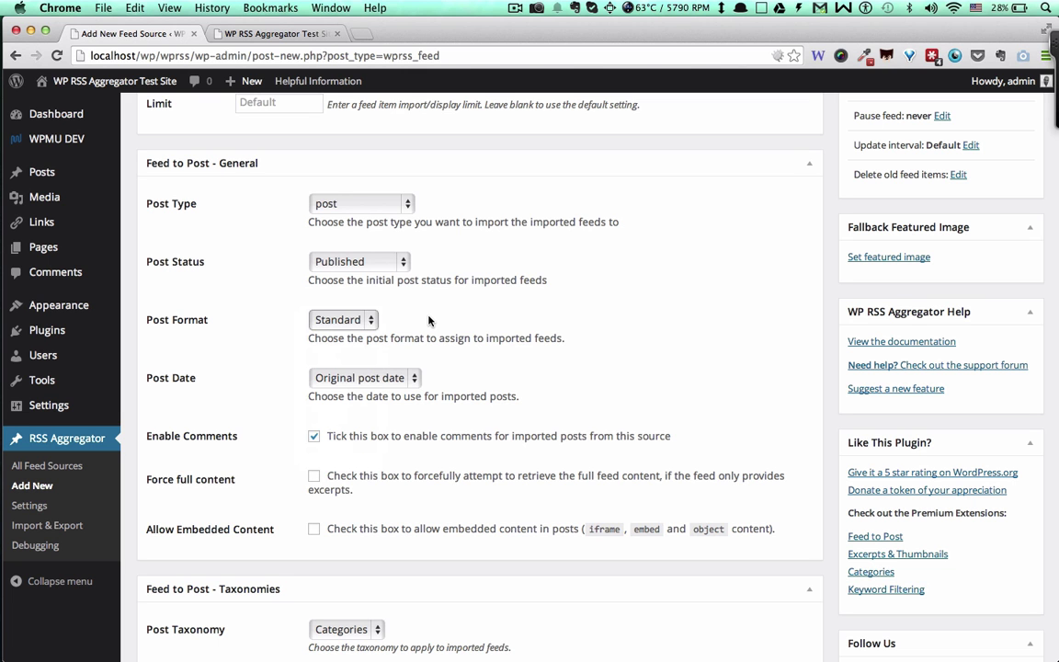
pyautogui.click(347, 322)
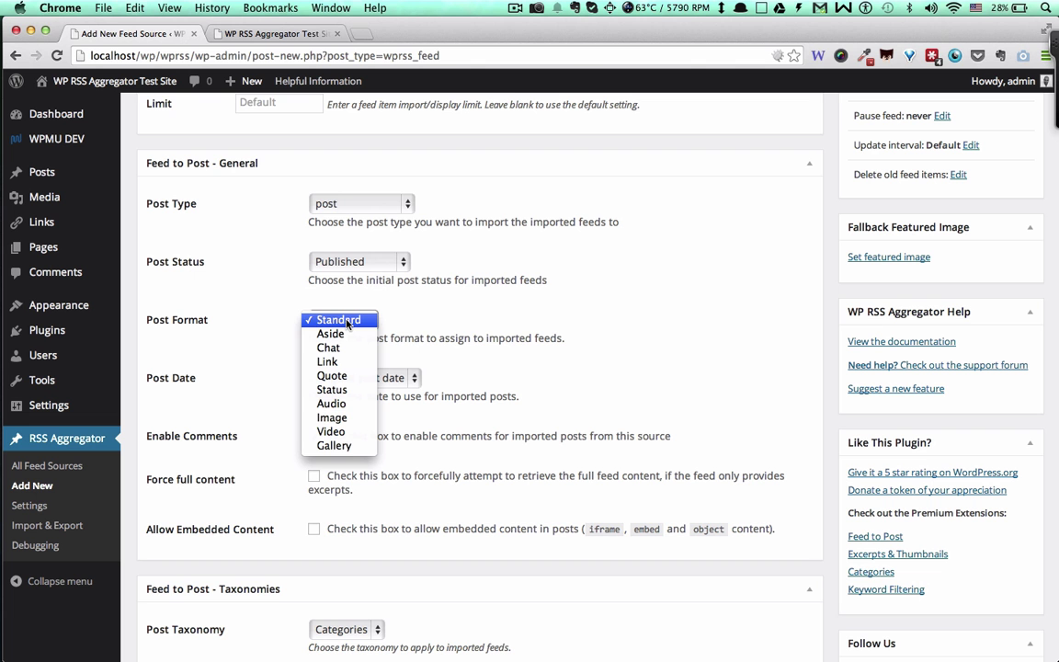
pyautogui.click(535, 273)
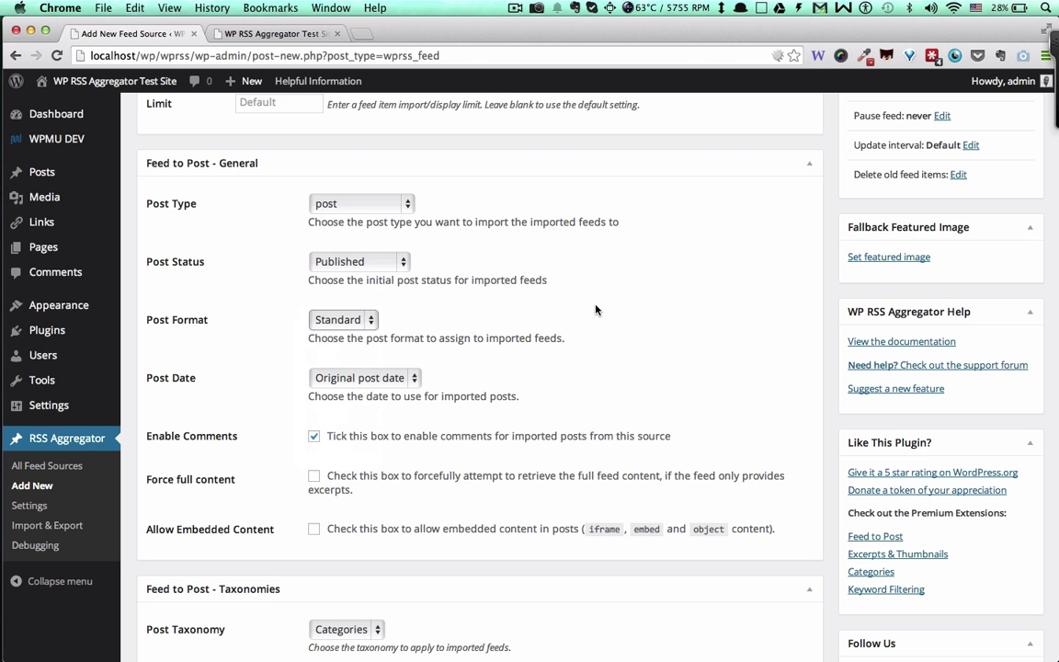
pyautogui.scroll(3, 535, 273)
pyautogui.scroll(-1, 596, 310)
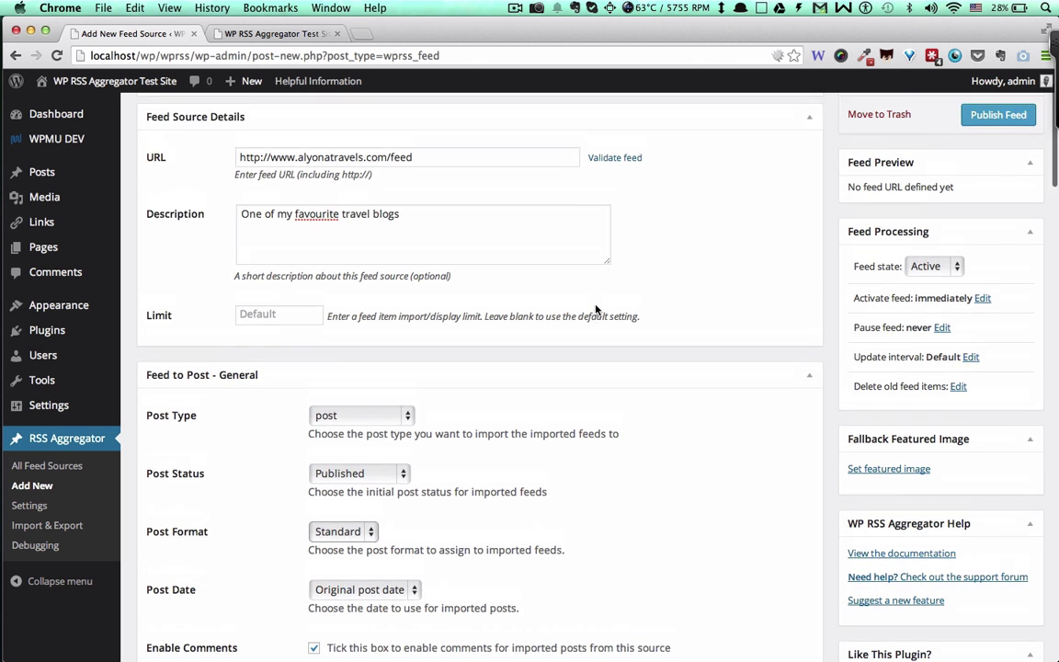
pyautogui.scroll(-3, 595, 310)
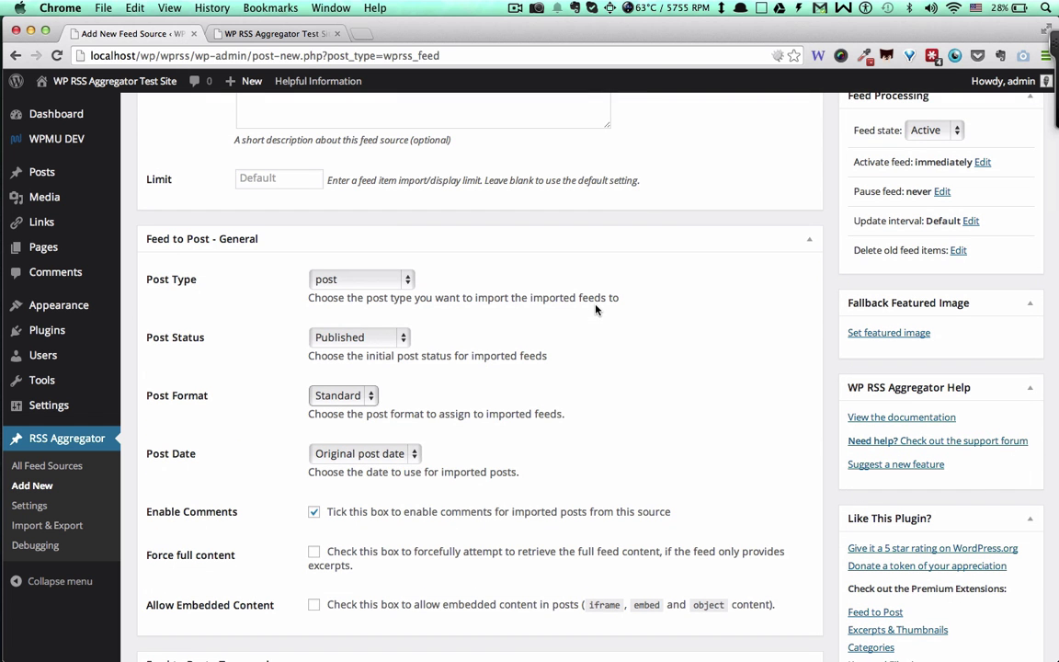
pyautogui.click(382, 453)
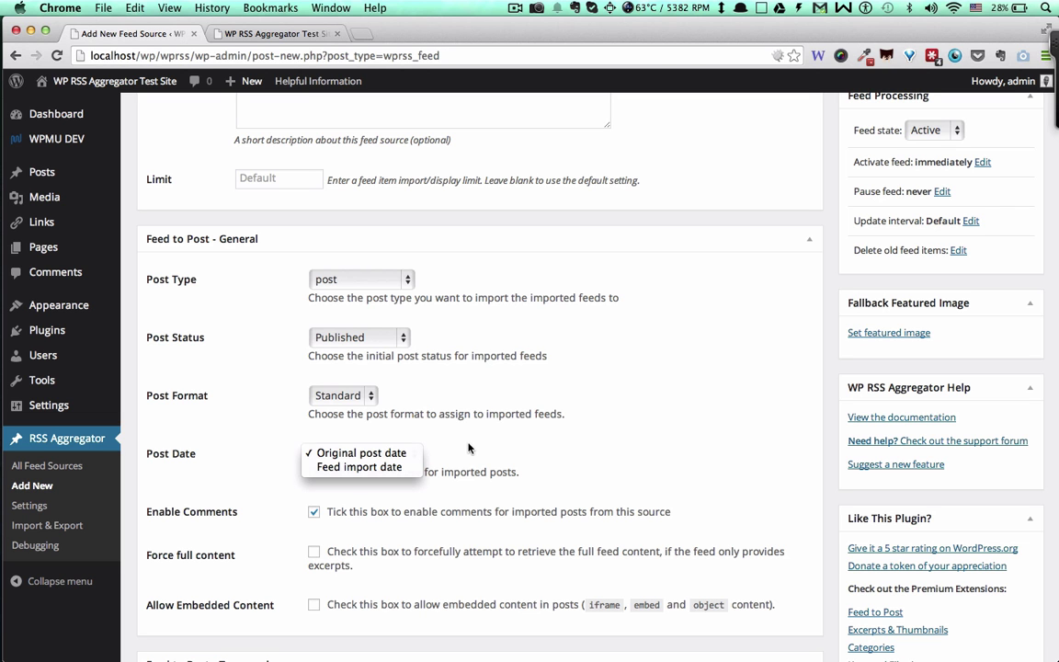
pyautogui.click(564, 456)
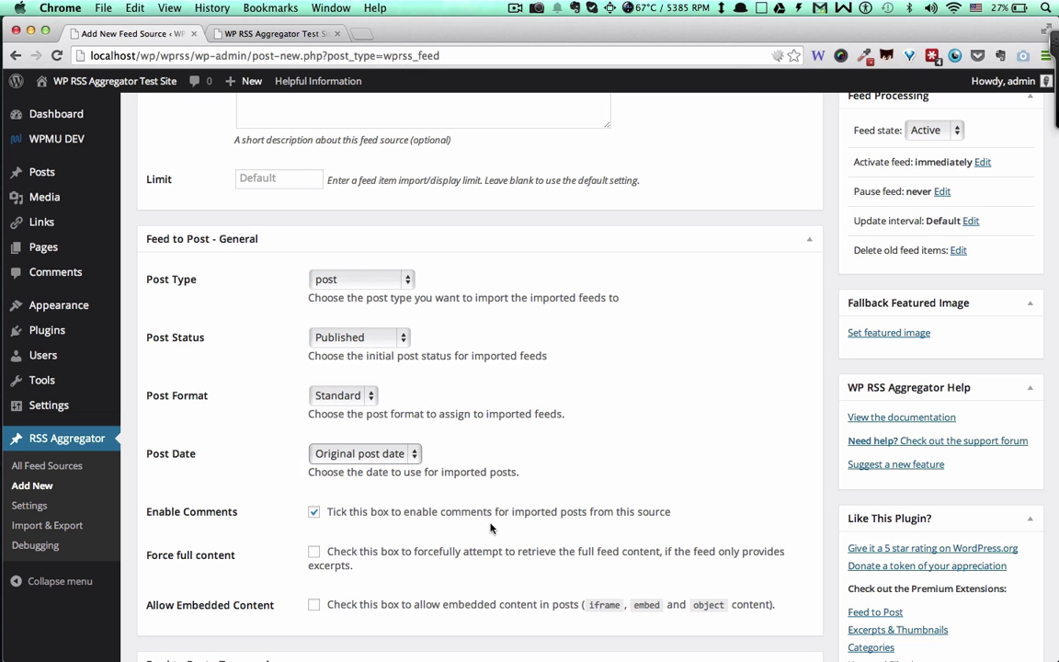
# Untick comments for posts imported from the feed.
pyautogui.click(314, 512)
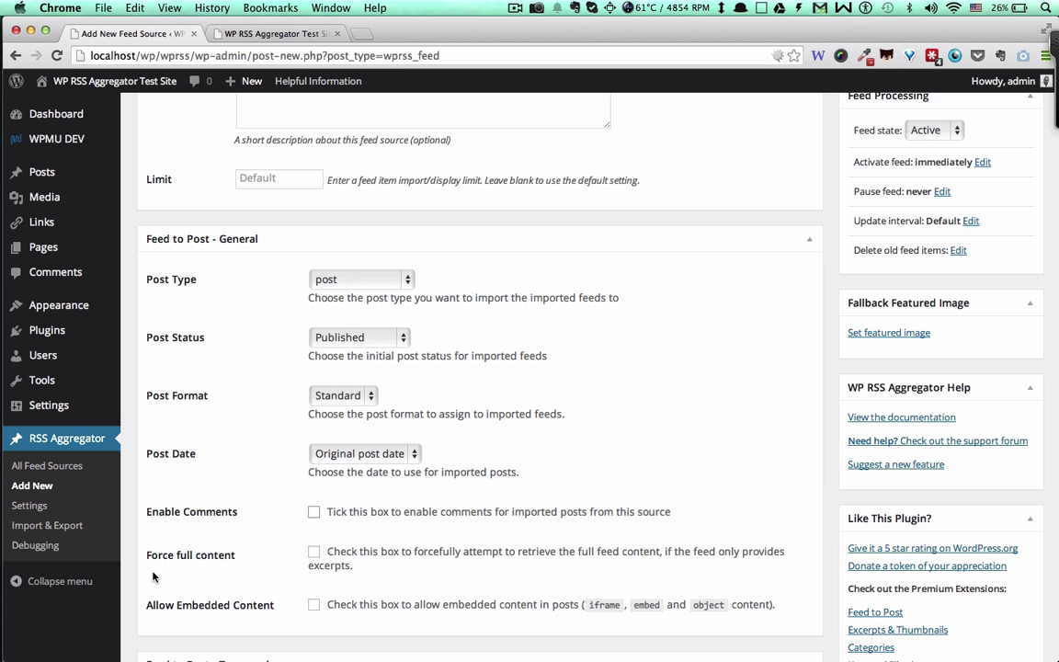
pyautogui.scroll(1, 512, 240)
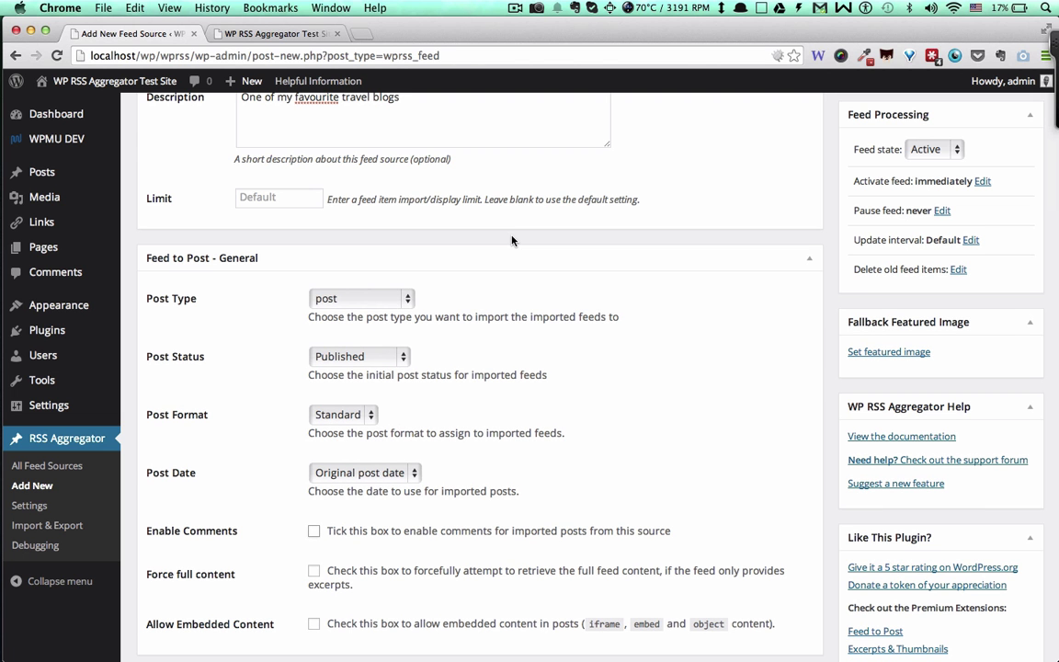
# Keep Post Taxonomy on Categories and tick Entertainment as the post term.
pyautogui.scroll(-12, 513, 240)
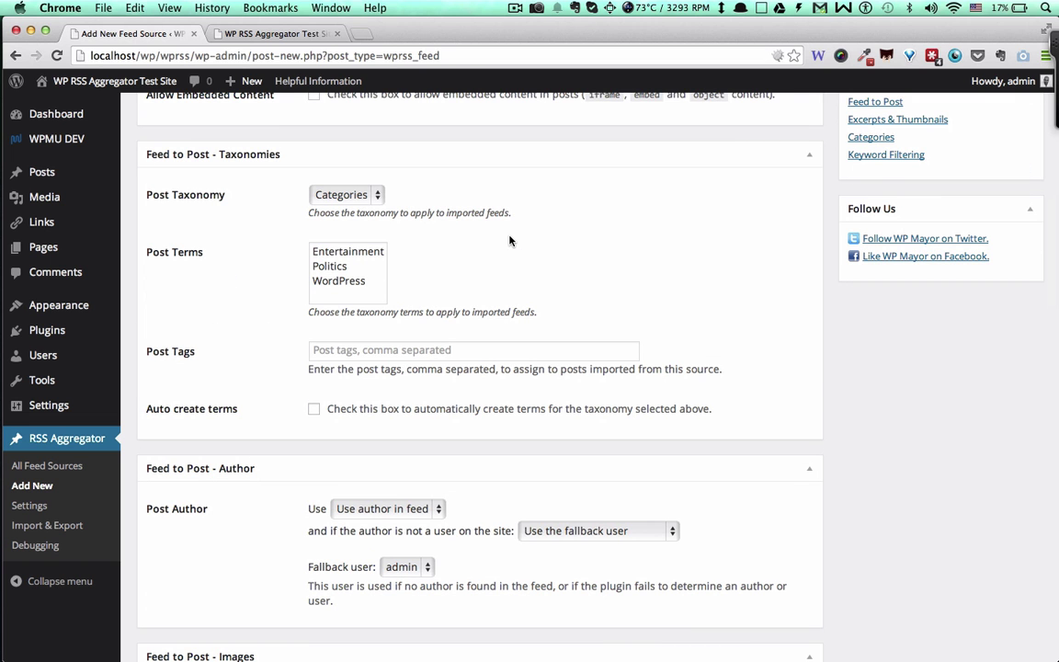
pyautogui.click(342, 195)
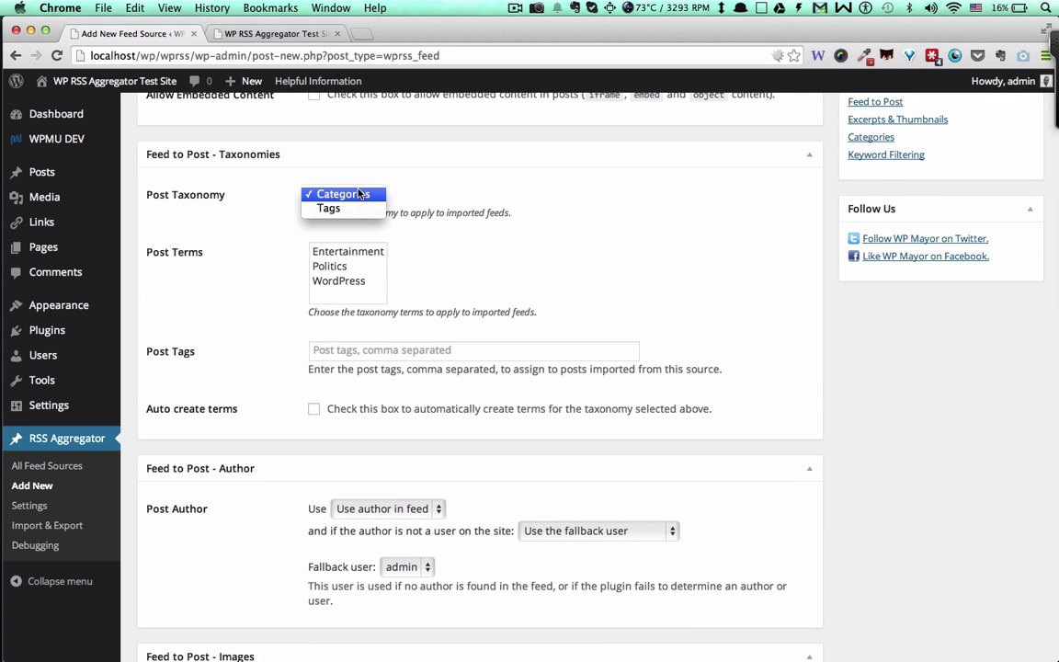
pyautogui.click(473, 179)
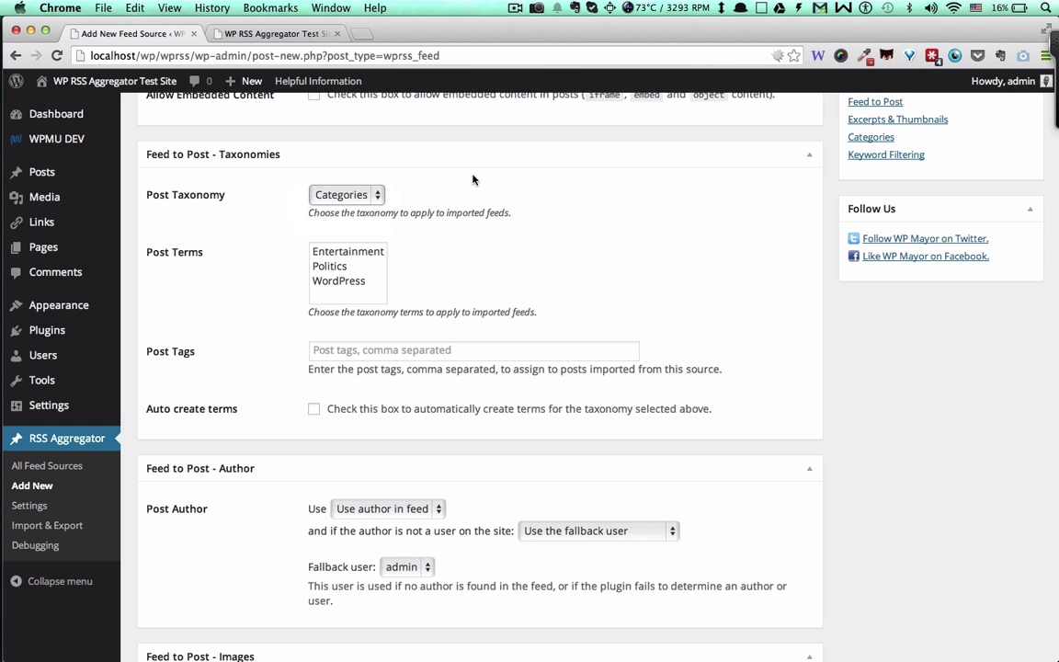
pyautogui.click(358, 254)
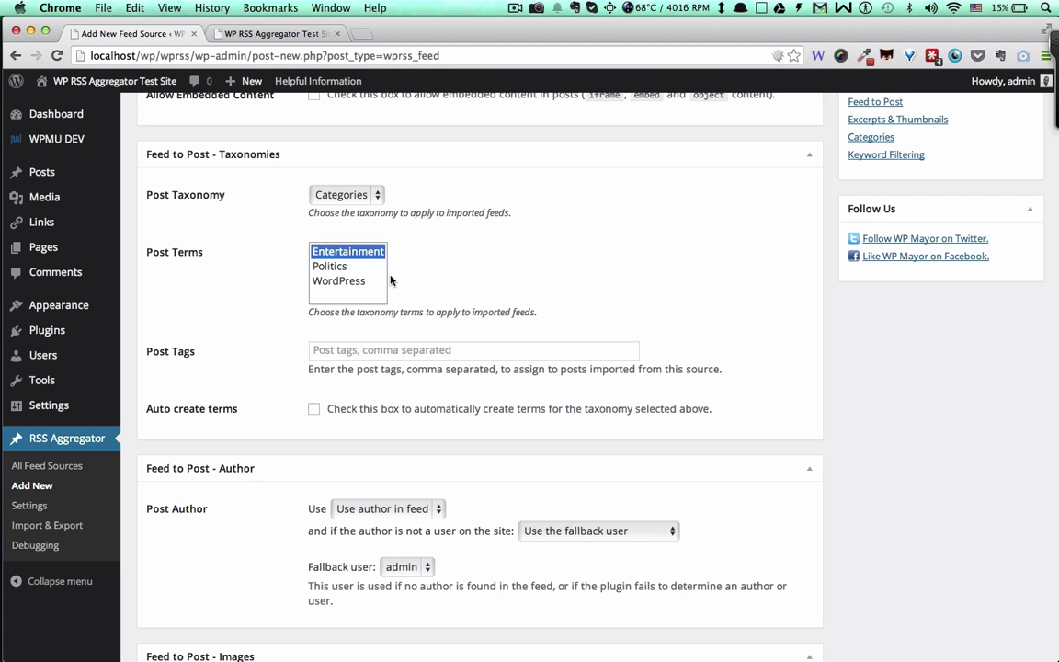
pyautogui.scroll(-5, 505, 313)
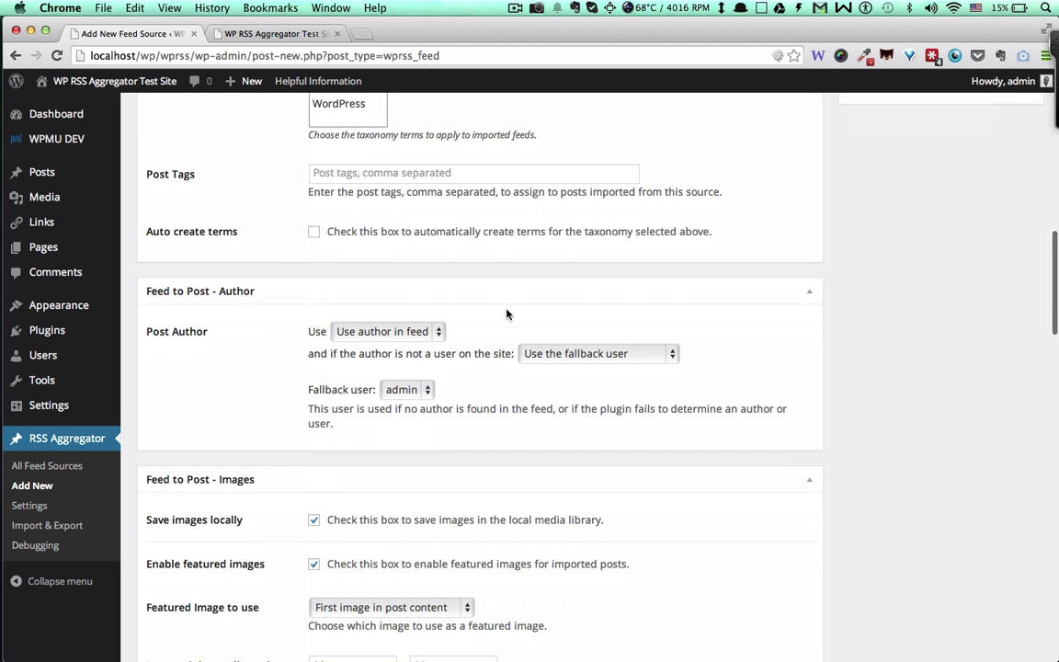
pyautogui.scroll(-3, 506, 313)
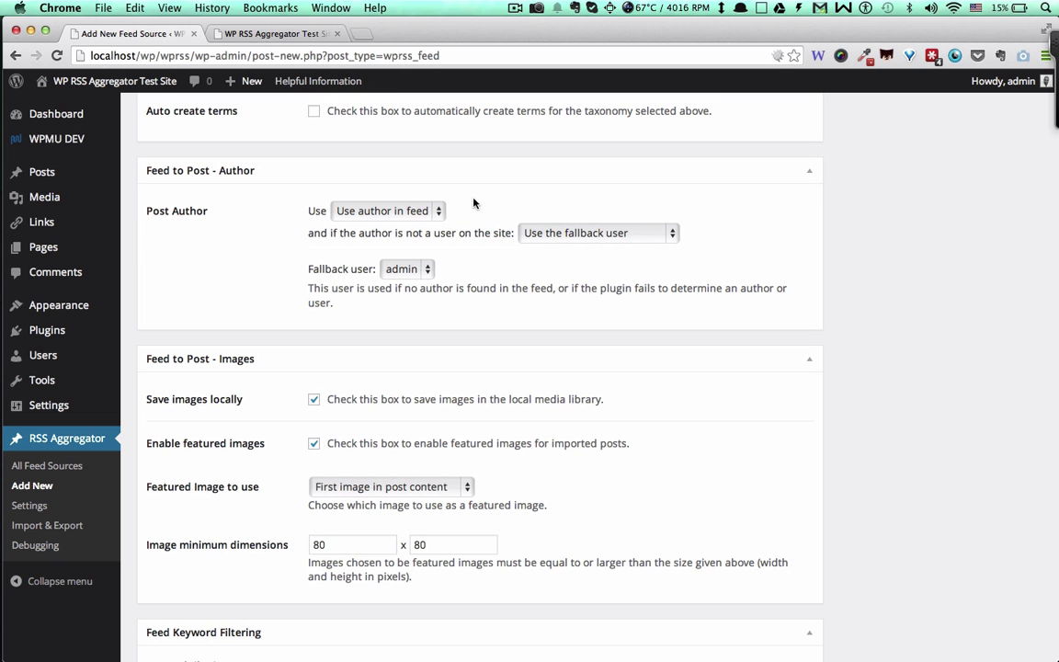
pyautogui.click(410, 216)
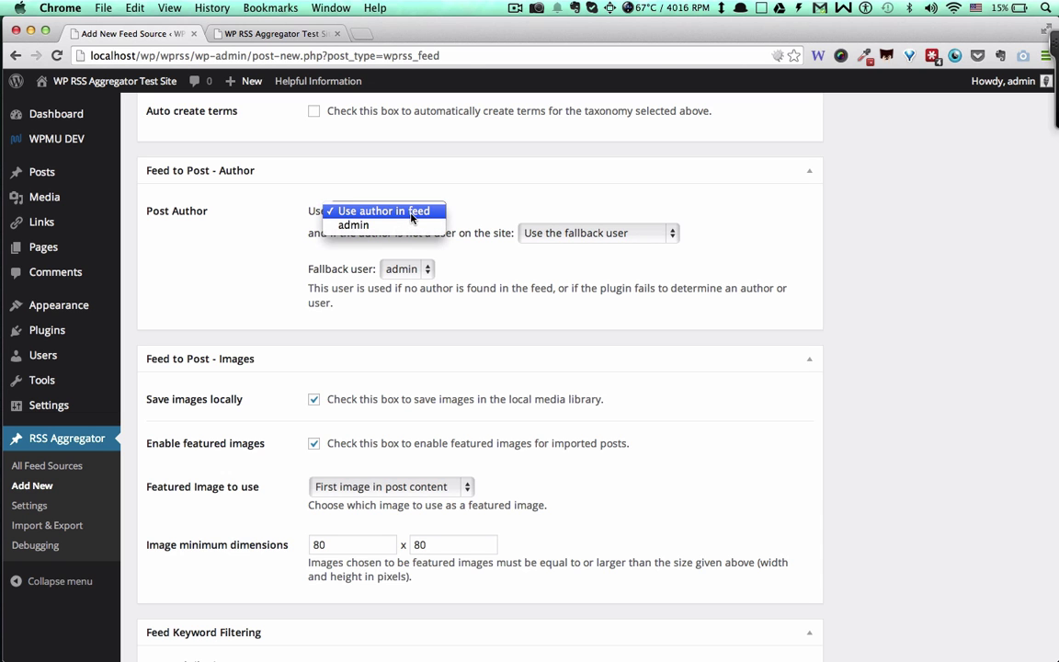
pyautogui.click(477, 215)
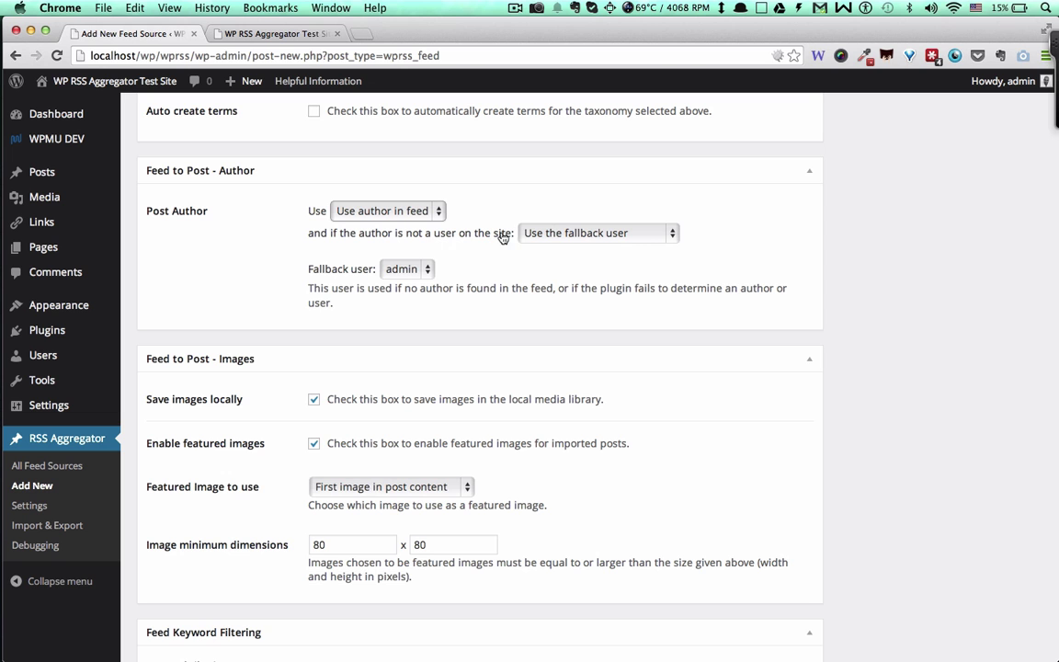
pyautogui.click(532, 236)
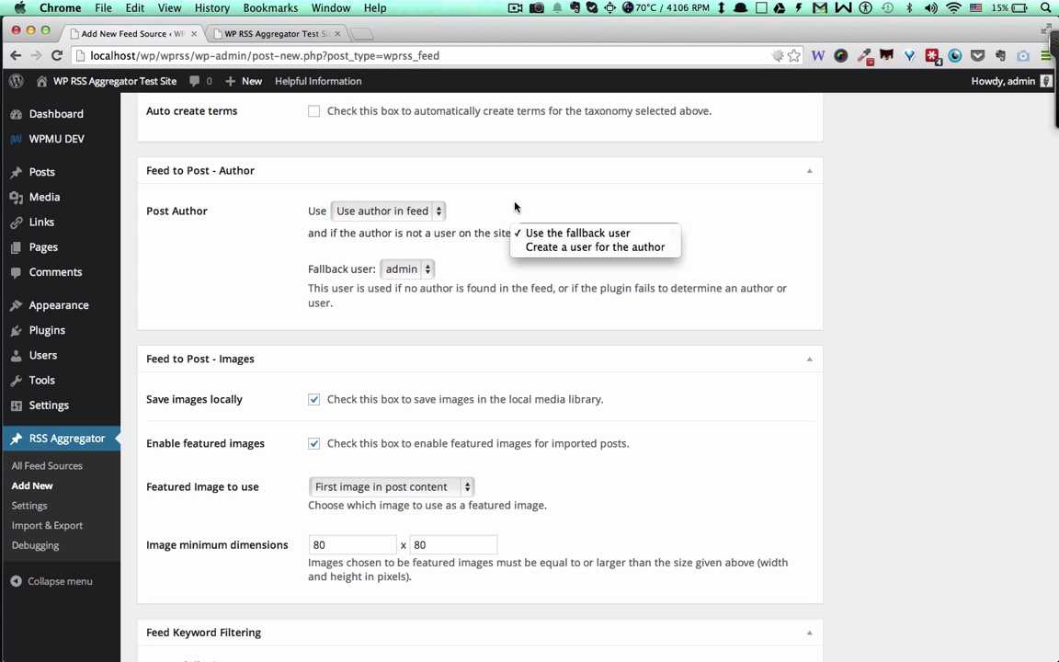
pyautogui.click(515, 206)
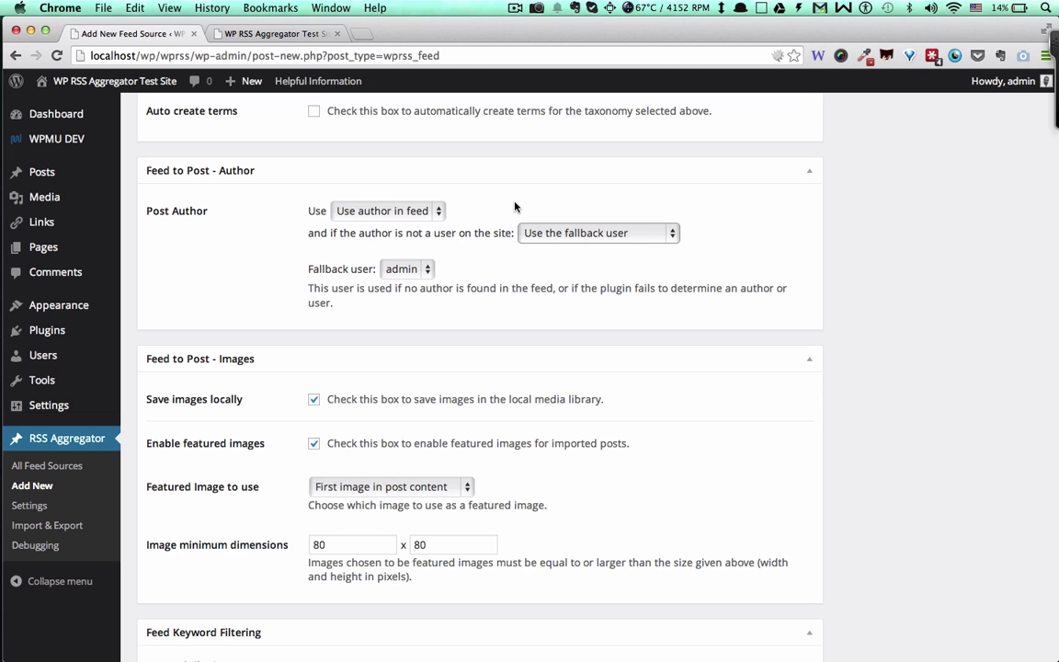
pyautogui.click(406, 210)
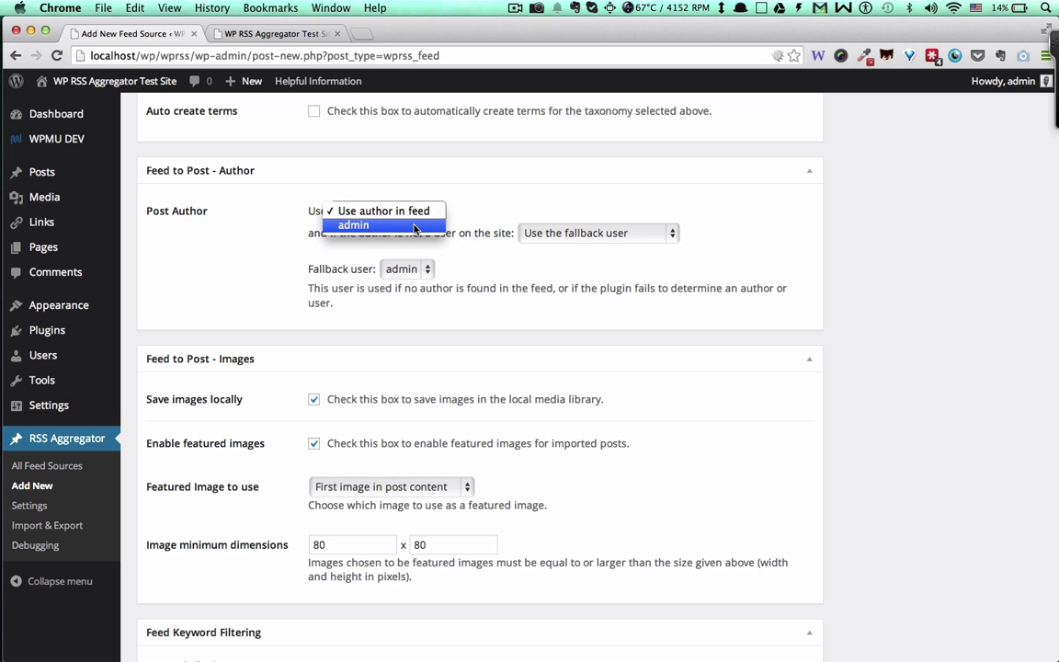
pyautogui.click(522, 212)
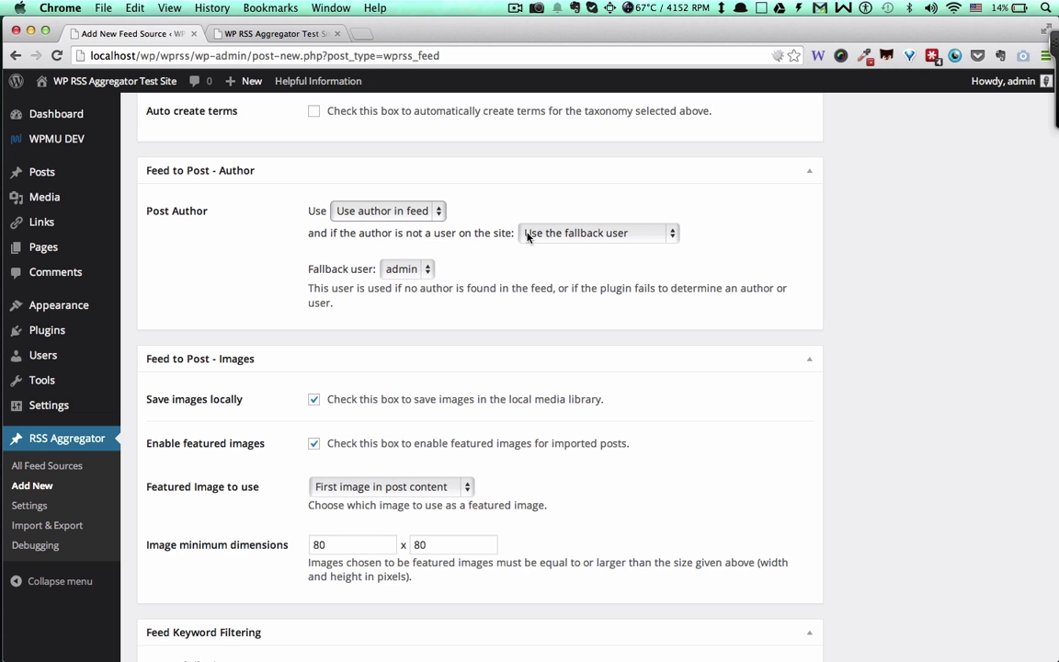
pyautogui.click(527, 232)
pyautogui.click(535, 248)
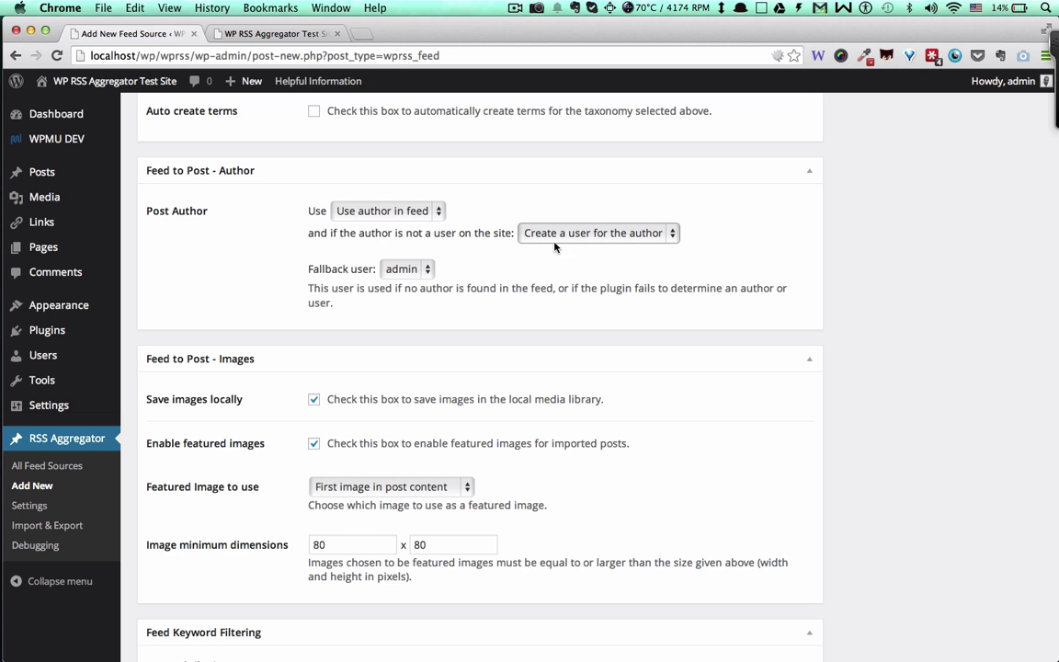
pyautogui.click(567, 234)
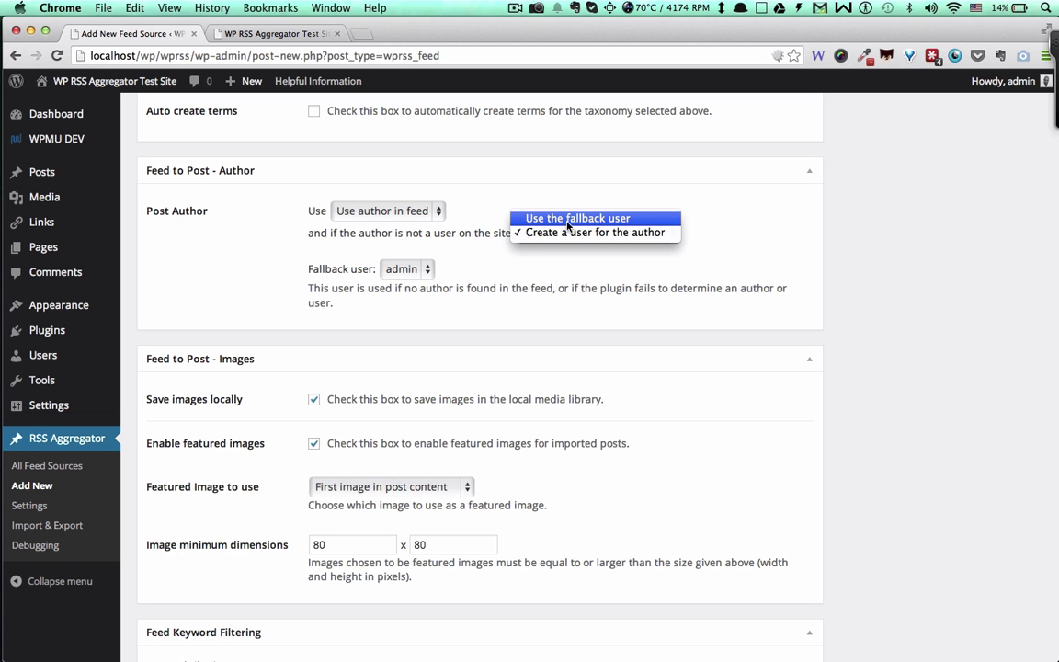
pyautogui.click(567, 218)
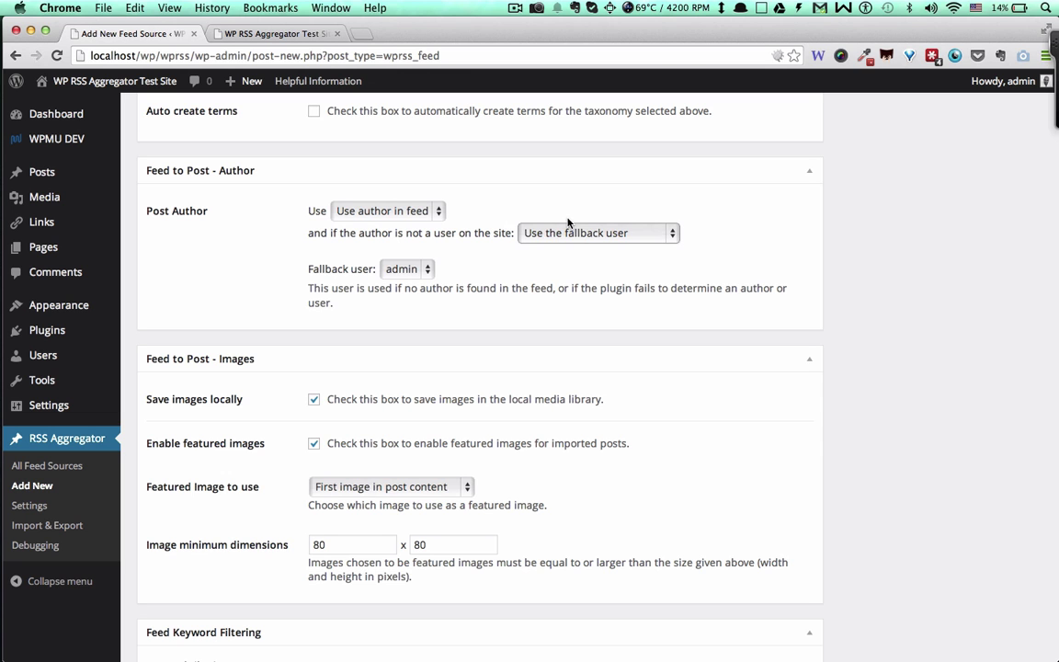
pyautogui.click(406, 268)
pyautogui.click(414, 268)
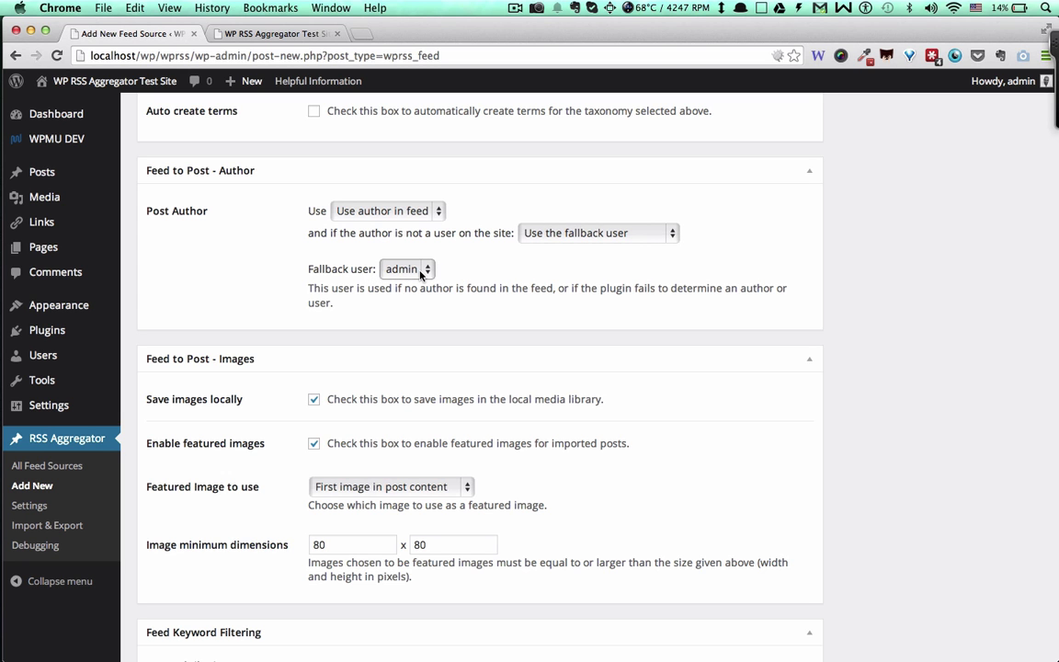
pyautogui.scroll(-5, 266, 358)
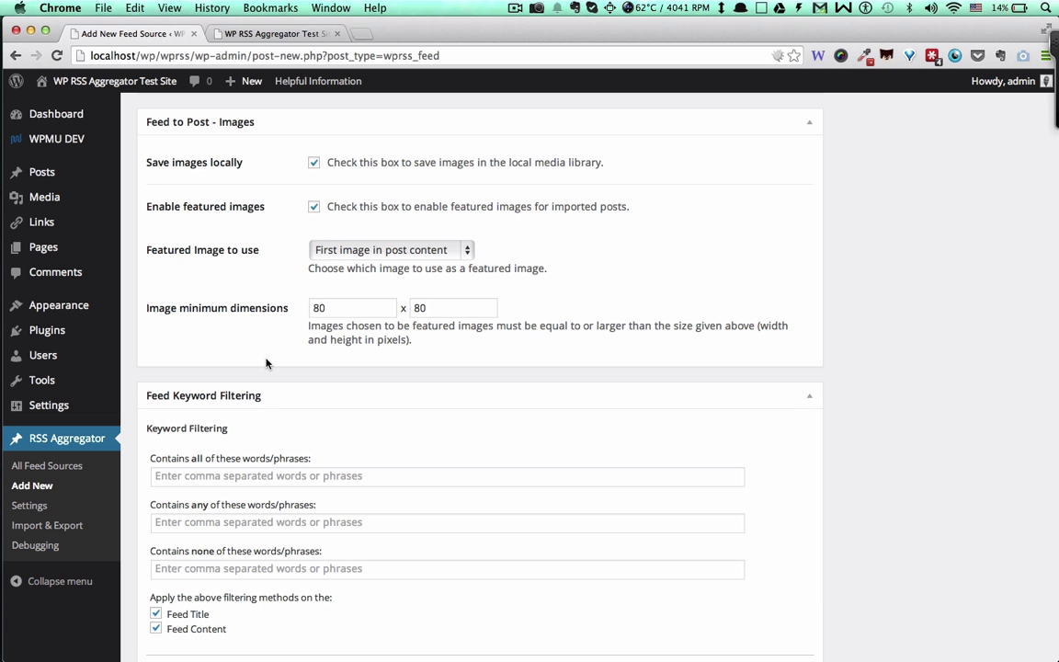
pyautogui.click(419, 251)
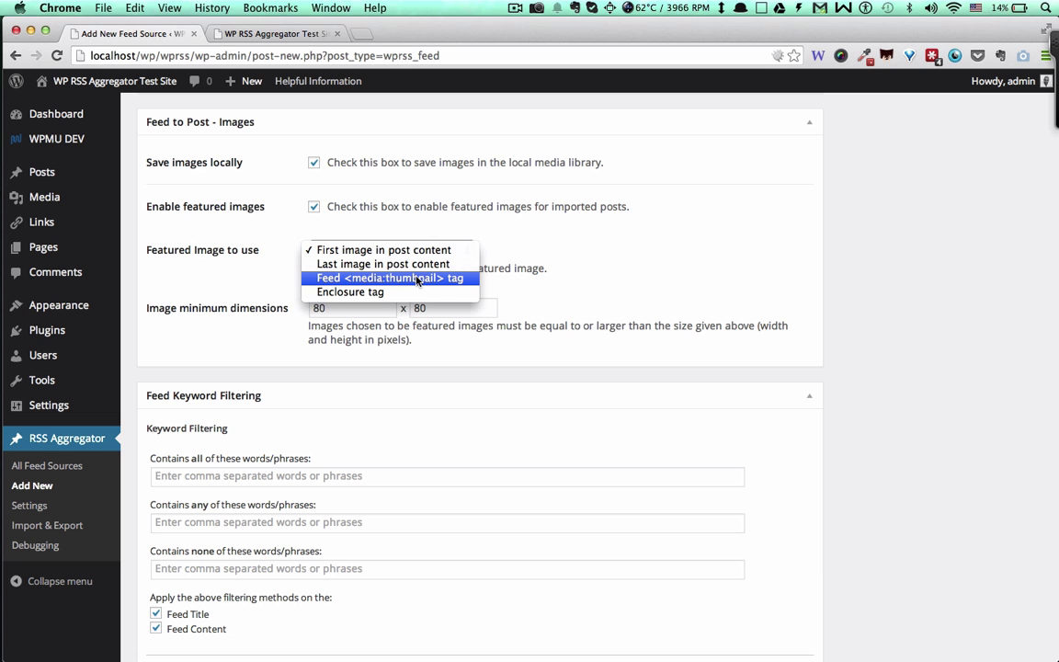
pyautogui.click(563, 281)
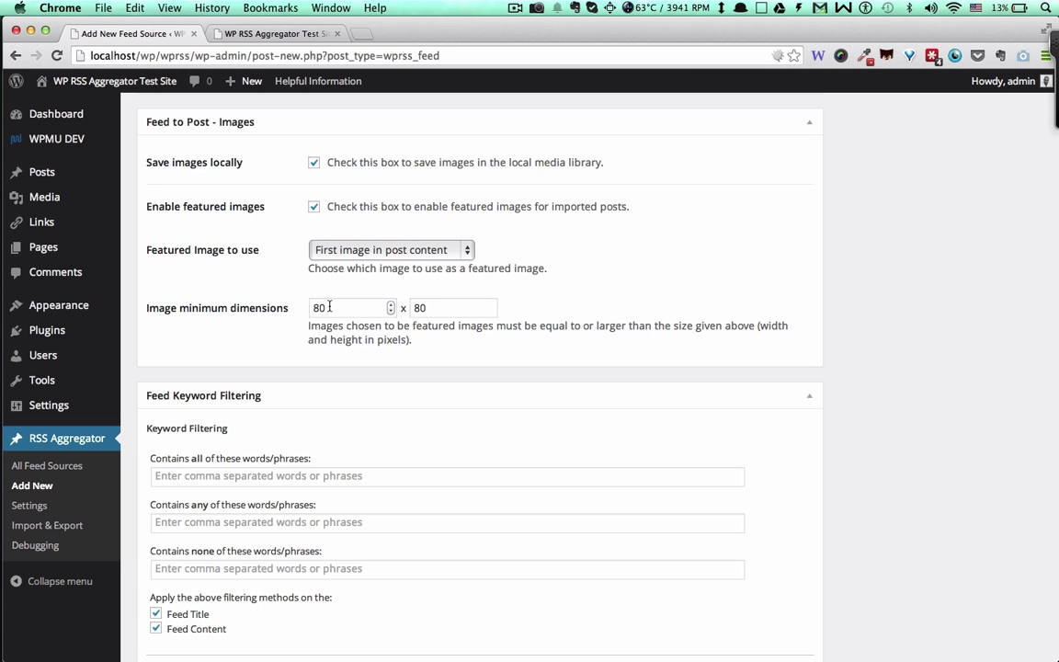
pyautogui.doubleClick(329, 307)
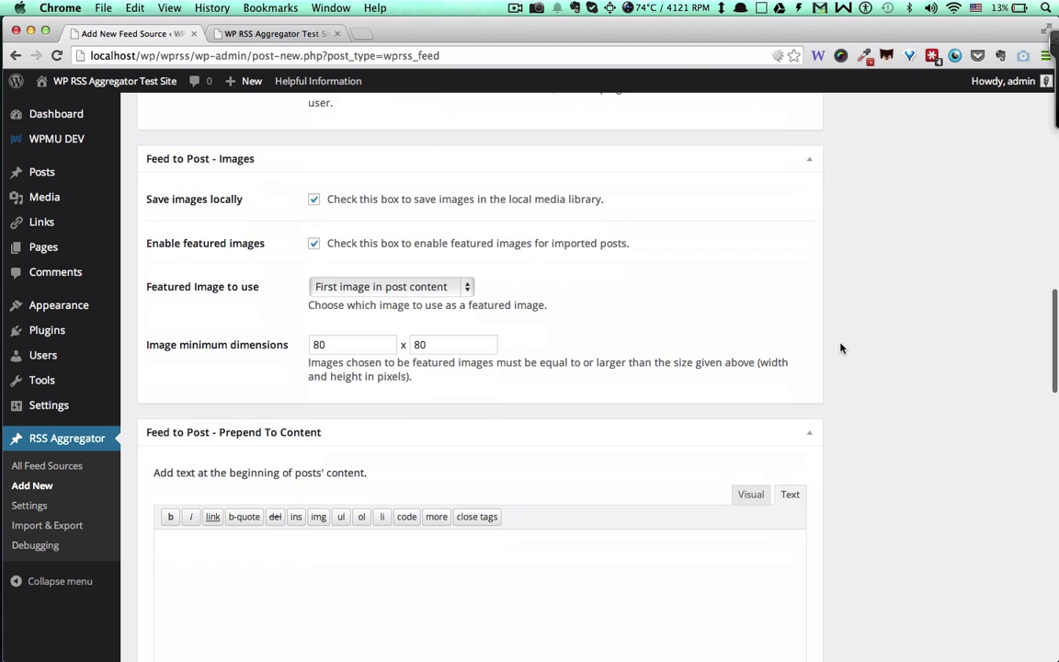
# Switch the Prepend To Content editor to rich-text mode.
pyautogui.scroll(-1, 840, 347)
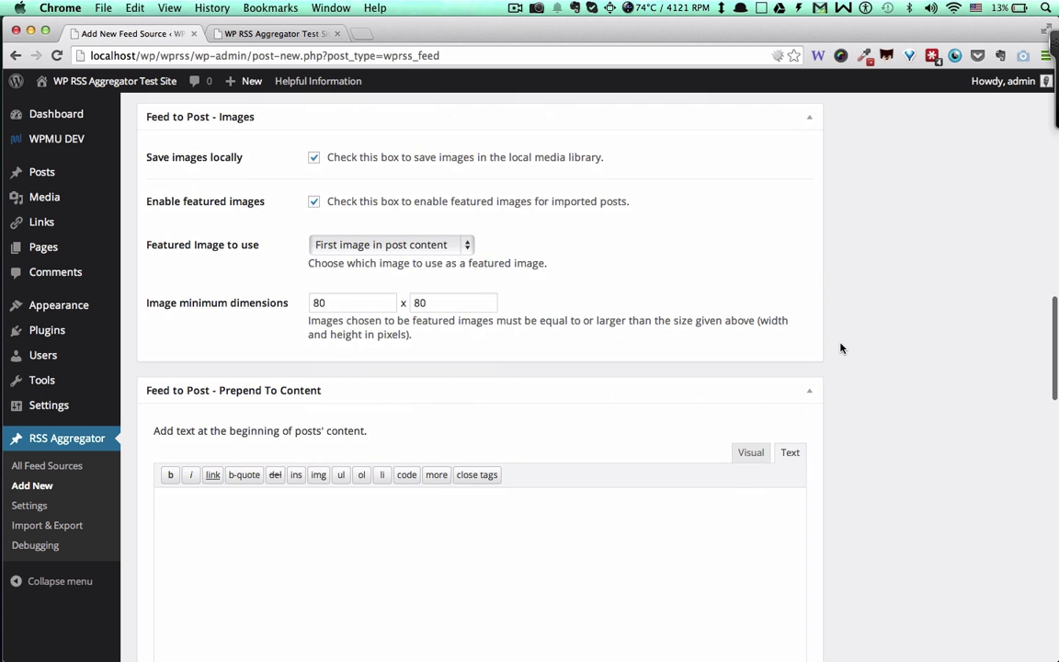
pyautogui.scroll(-4, 841, 347)
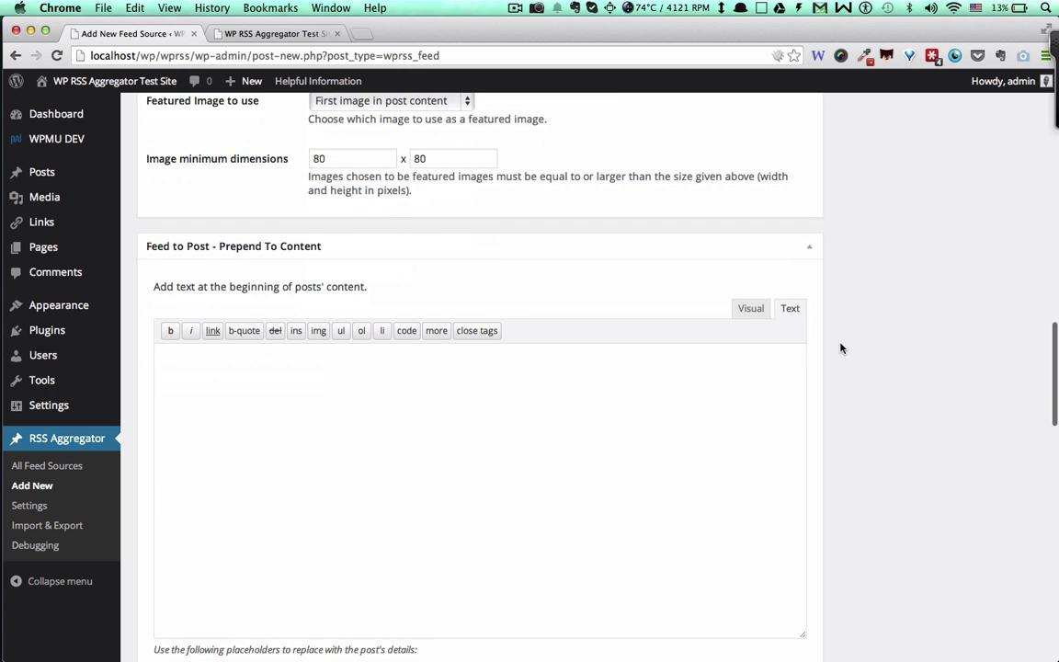
pyautogui.scroll(-2, 841, 348)
pyautogui.scroll(-2, 840, 348)
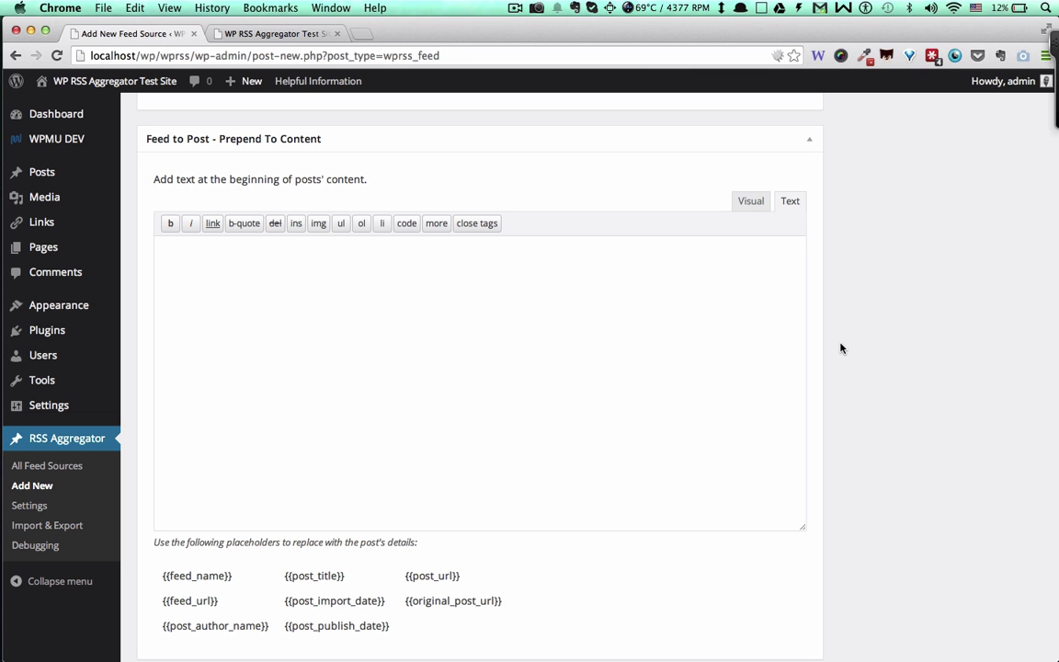
pyautogui.click(753, 207)
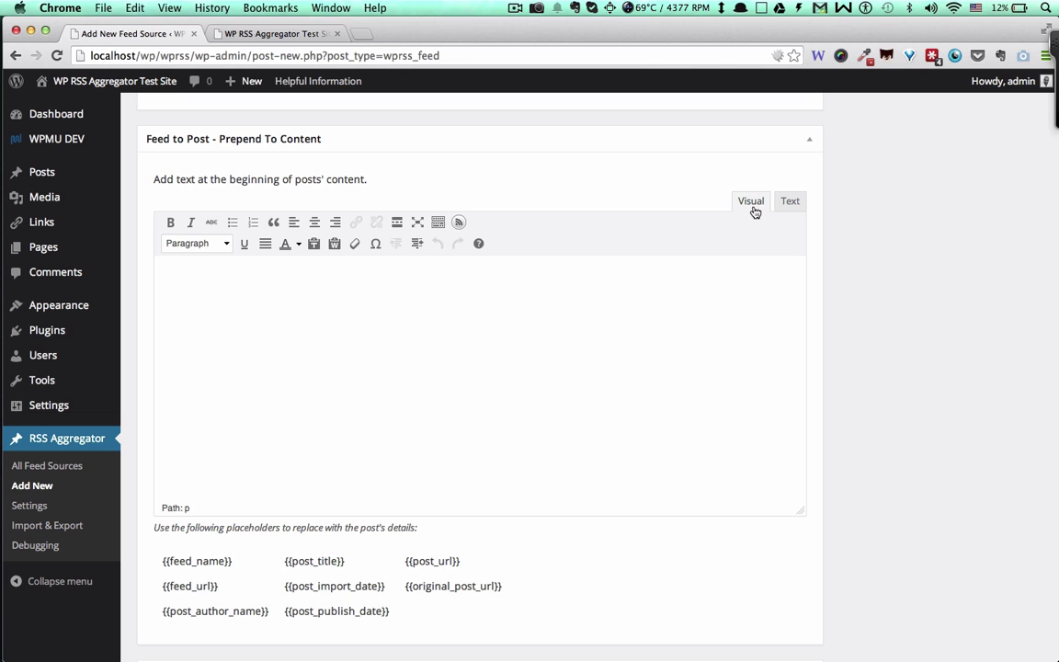
pyautogui.click(614, 292)
pyautogui.scroll(-3, 219, 554)
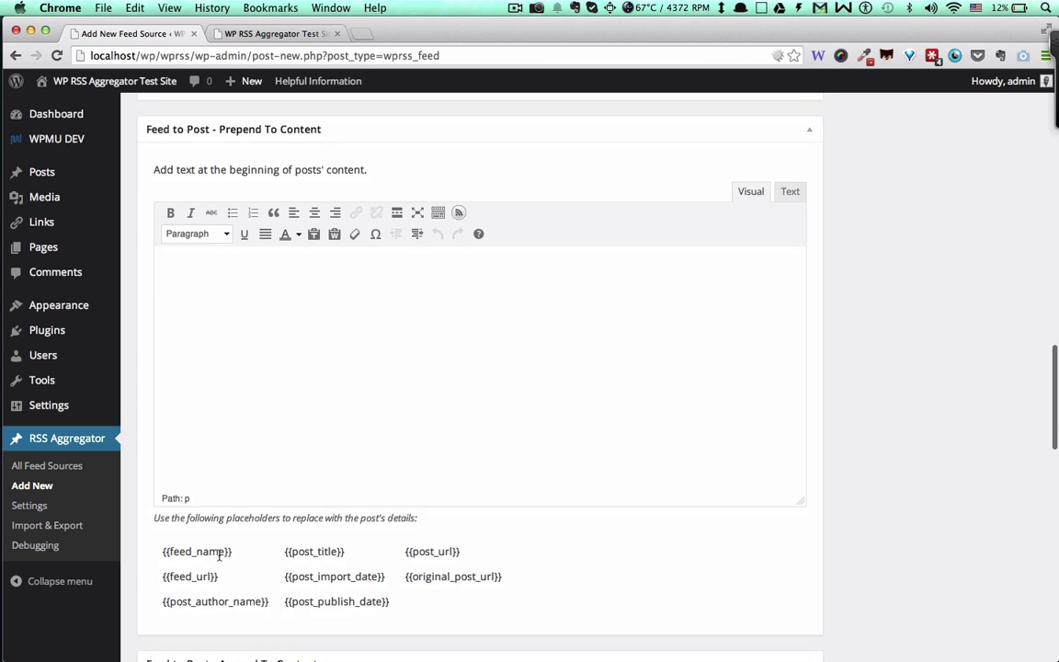
pyautogui.scroll(-2, 219, 557)
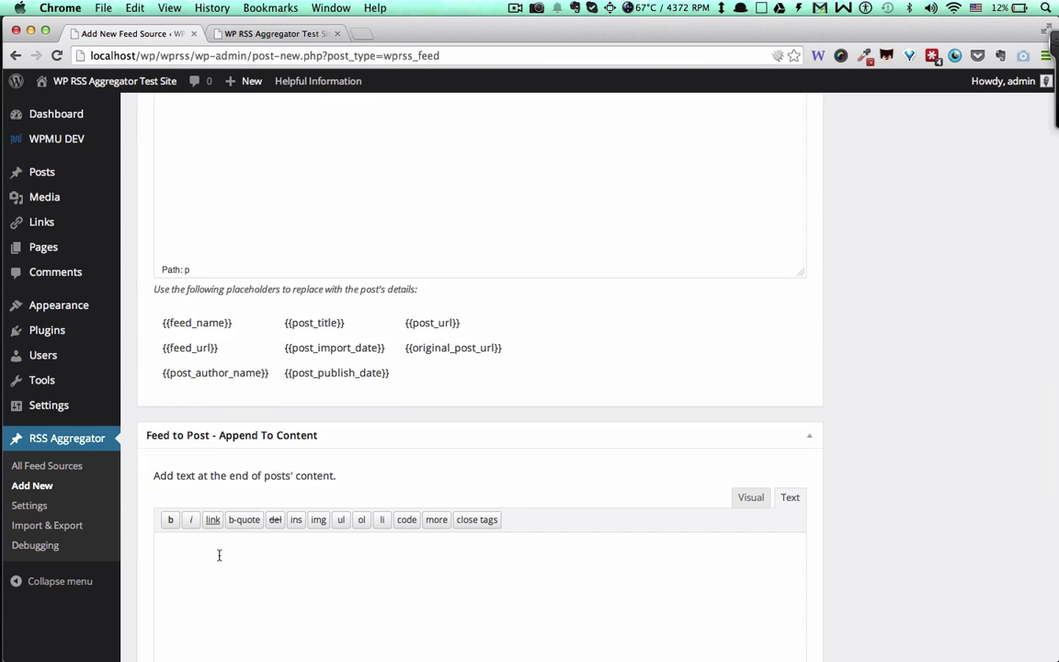
pyautogui.scroll(-1, 219, 555)
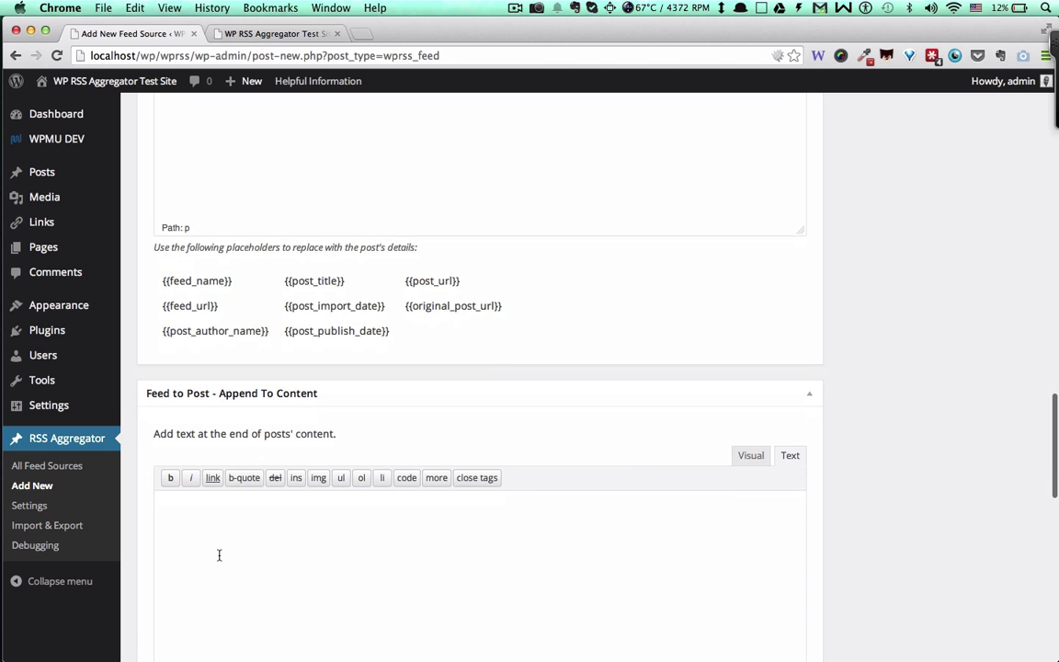
# Write 'This source first appeared on {{feed_name}}.' in the rich-text Append To Content editor.
pyautogui.click(751, 457)
pyautogui.scroll(-2, 530, 542)
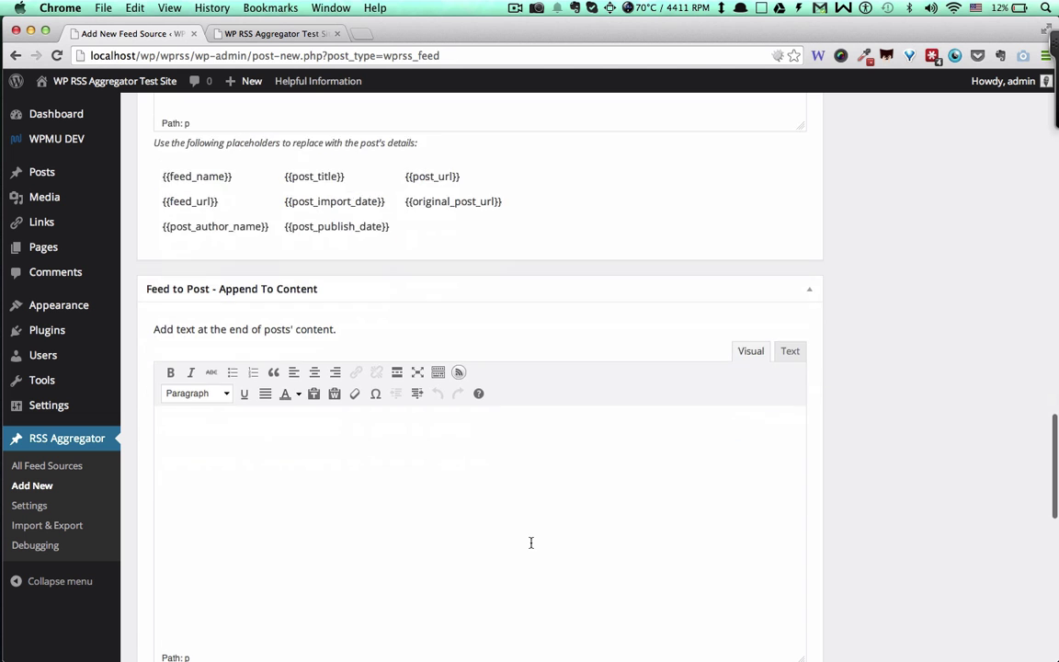
pyautogui.click(527, 526)
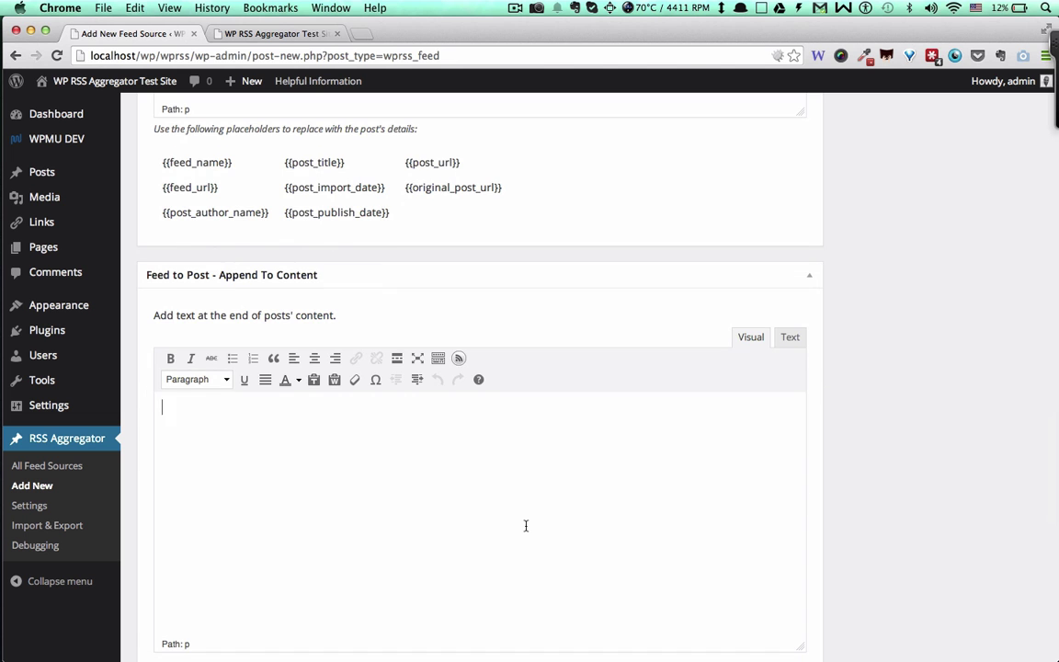
pyautogui.write('This source first appeared on')
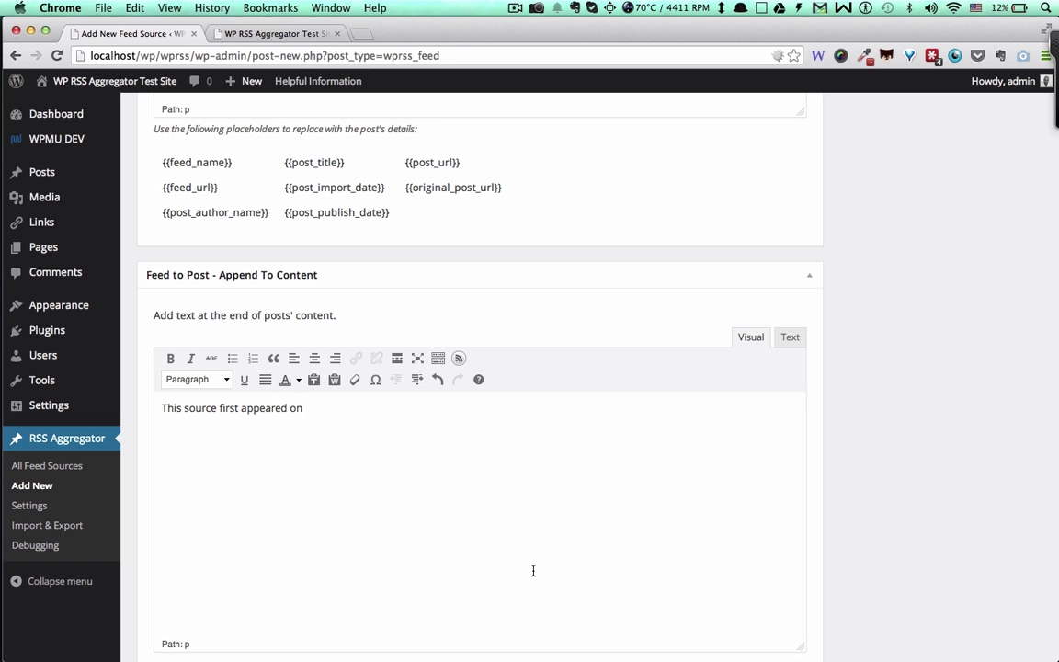
pyautogui.scroll(-3, 534, 571)
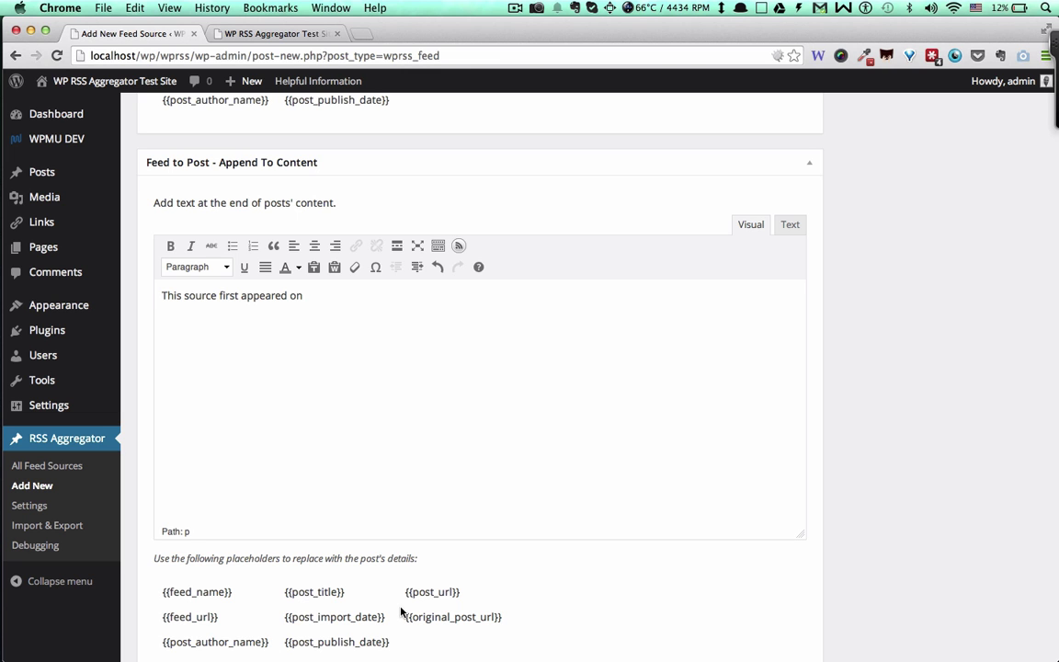
pyautogui.moveTo(241, 593); pyautogui.dragTo(151, 591)
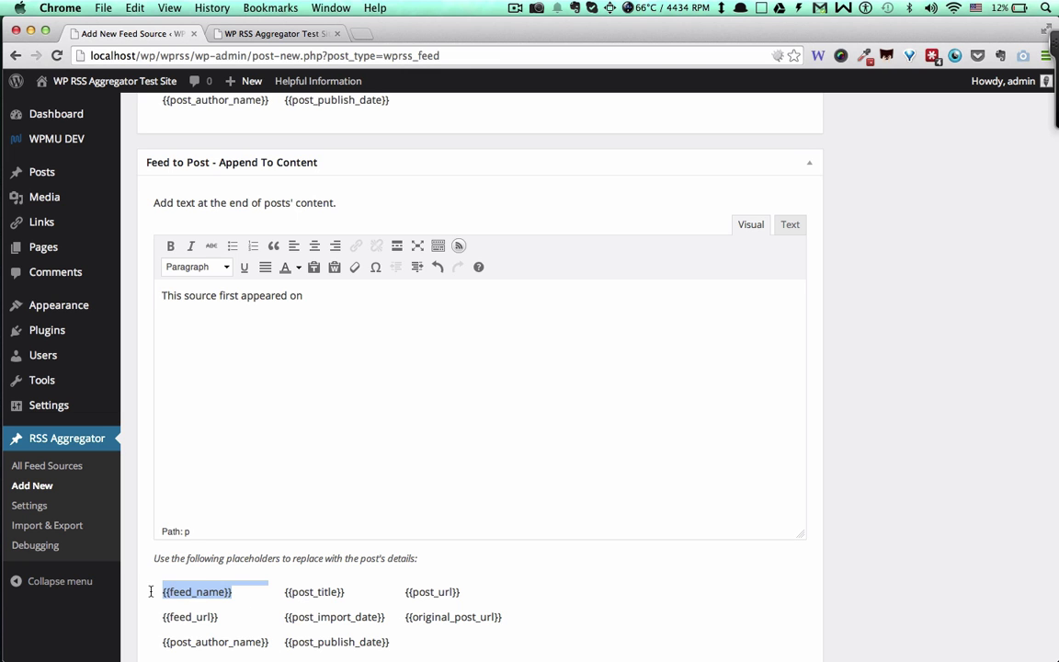
pyautogui.press('super+c')
pyautogui.click(331, 296)
pyautogui.press('super+v')
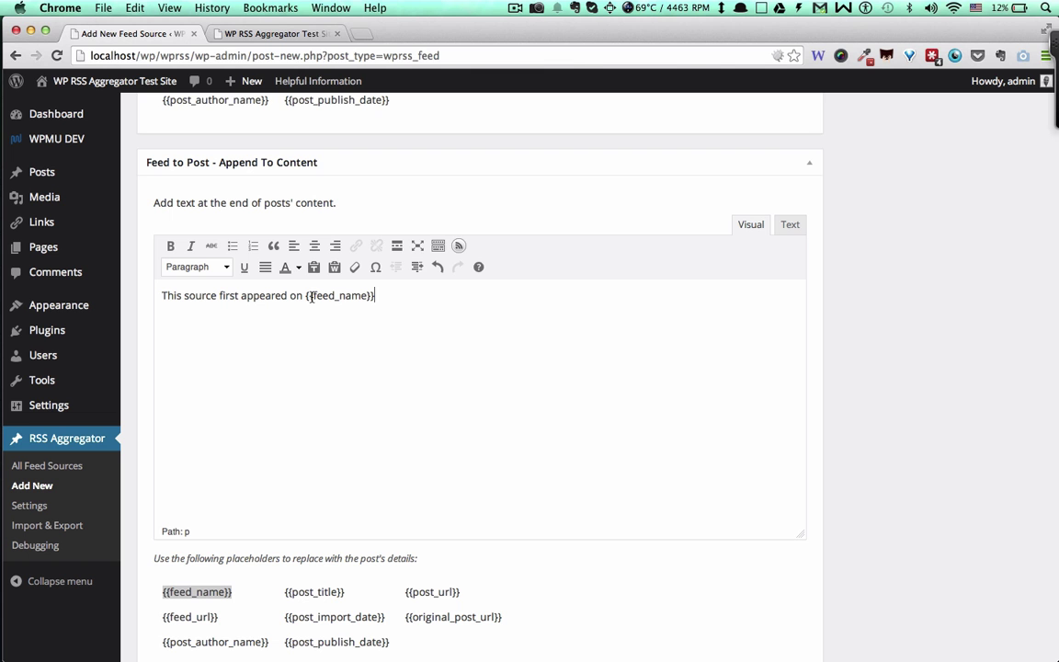
pyautogui.scroll(-1, 293, 349)
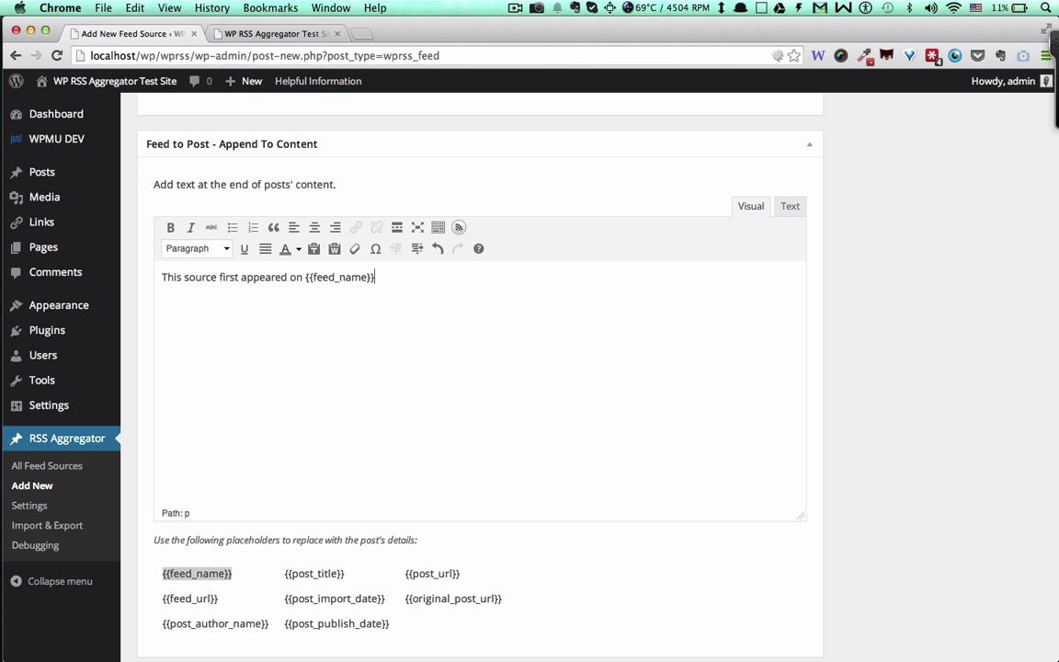
pyautogui.write('.')
pyautogui.scroll(-3, 341, 447)
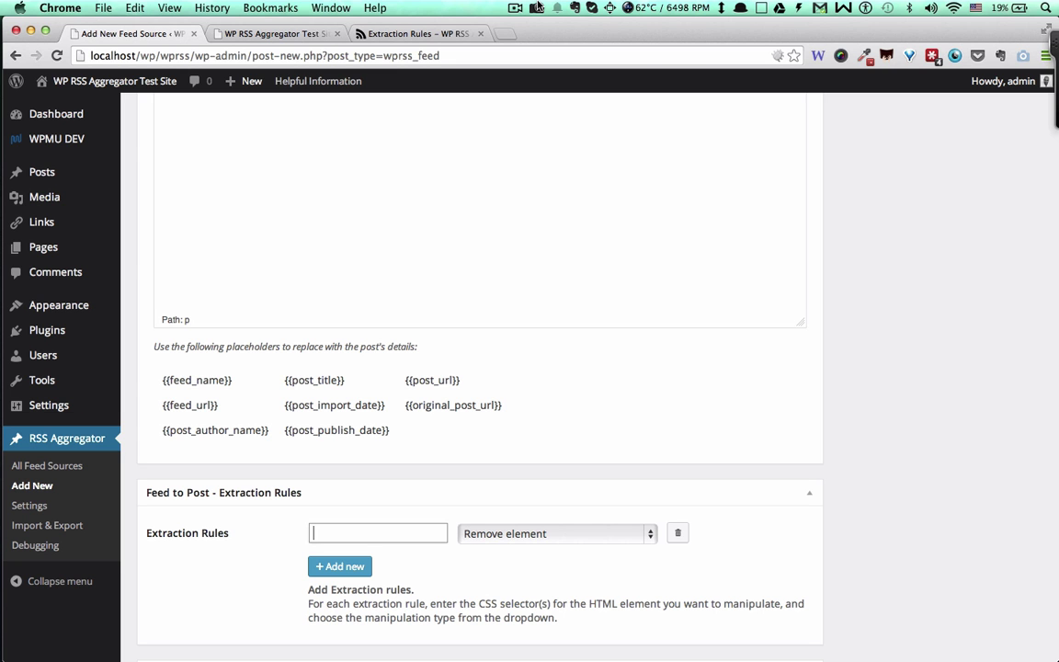
pyautogui.write('div.sharing-buttons')
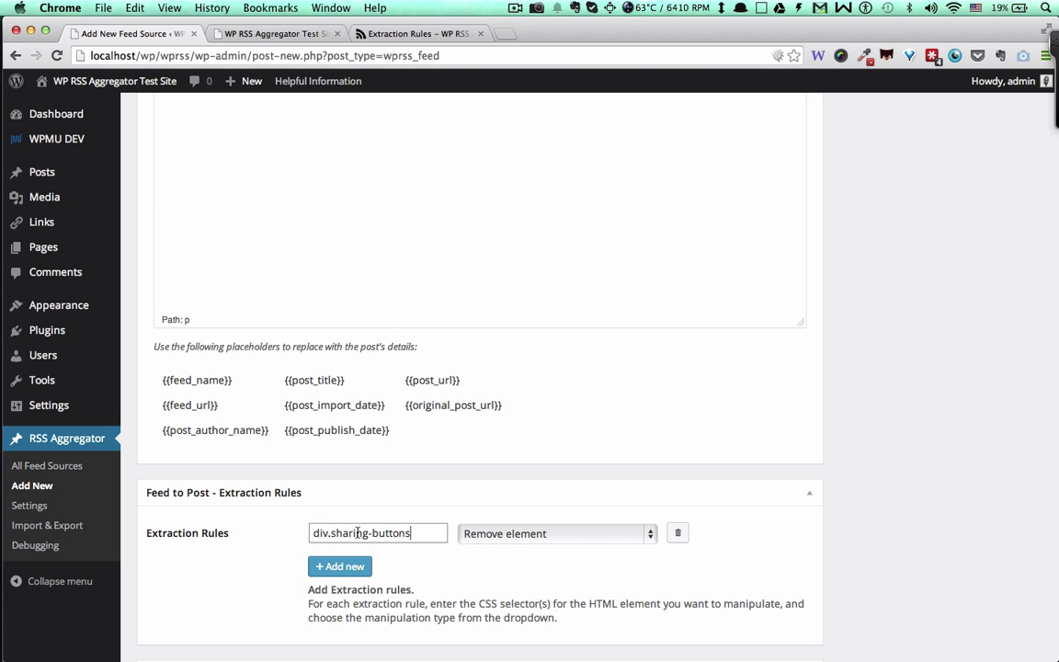
pyautogui.click(510, 534)
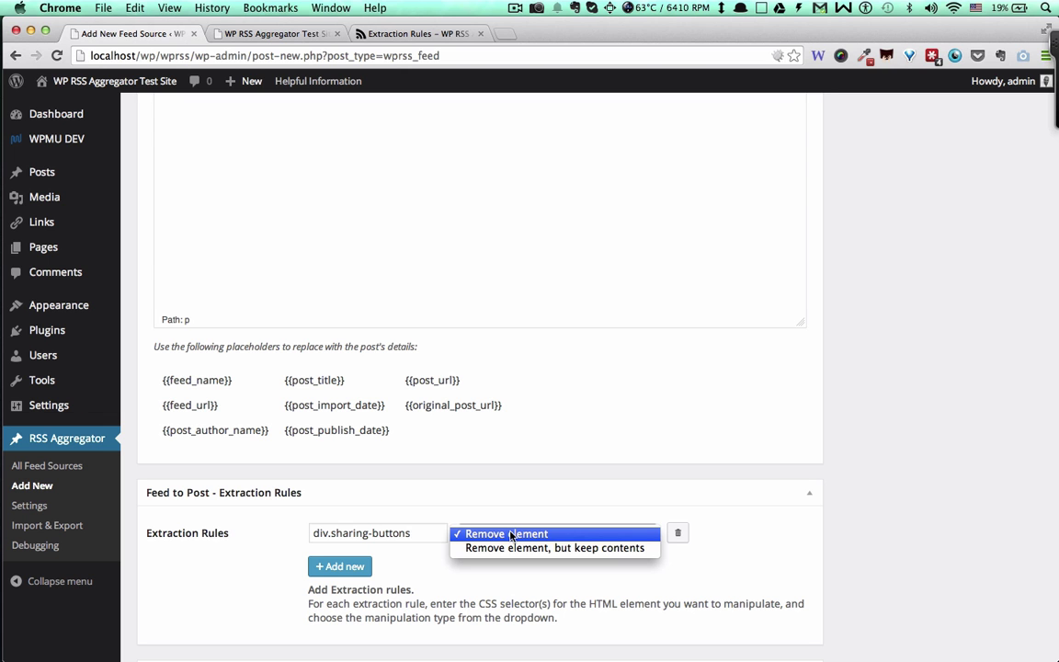
pyautogui.click(529, 509)
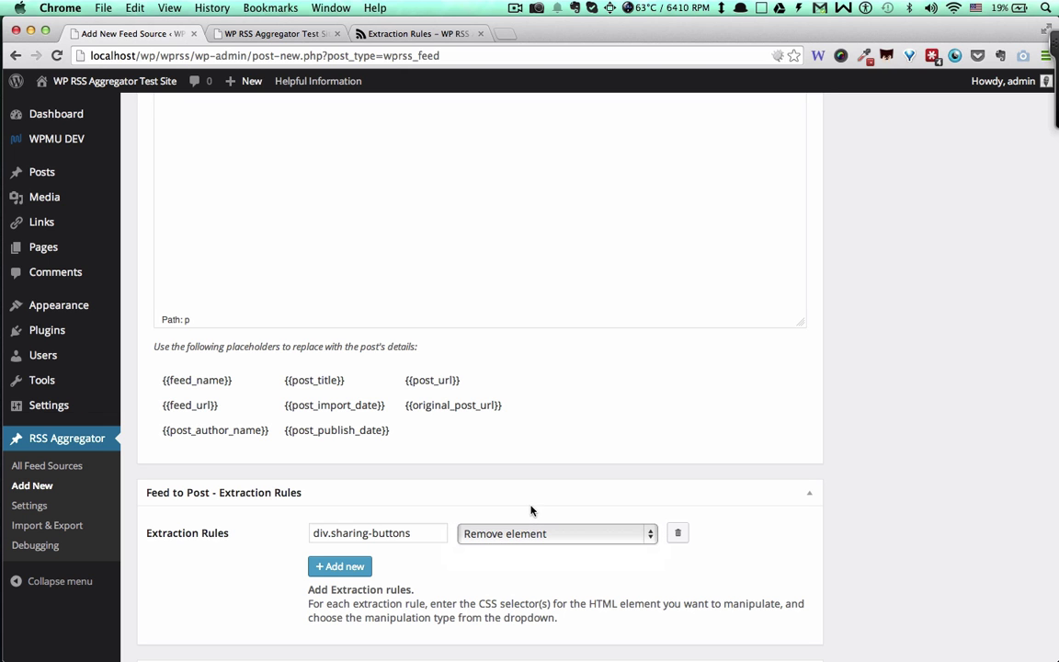
pyautogui.click(528, 536)
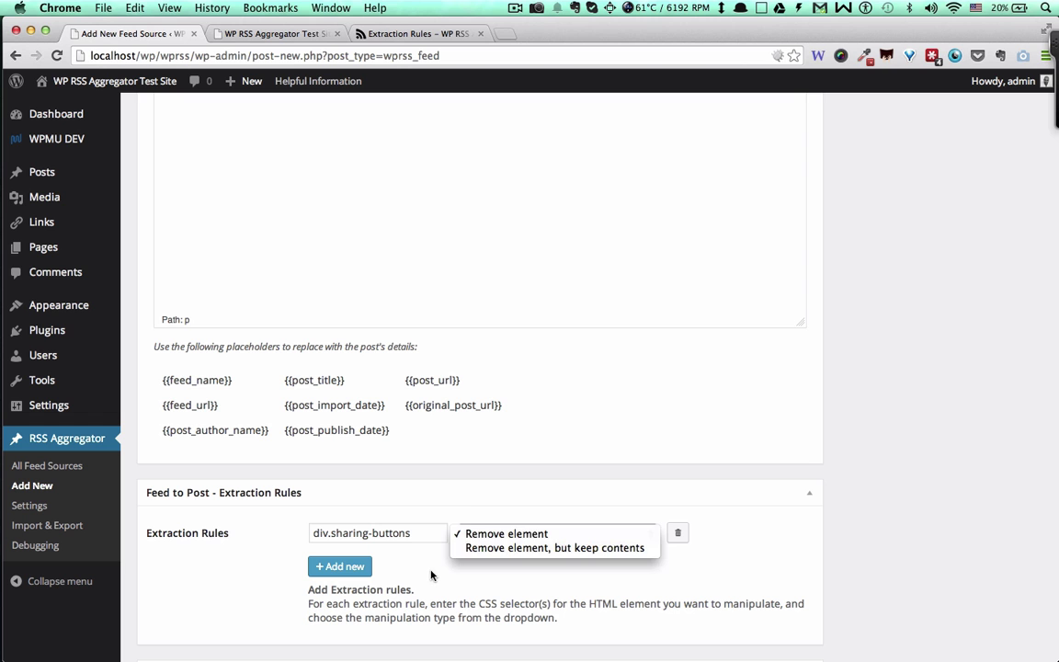
pyautogui.click(390, 519)
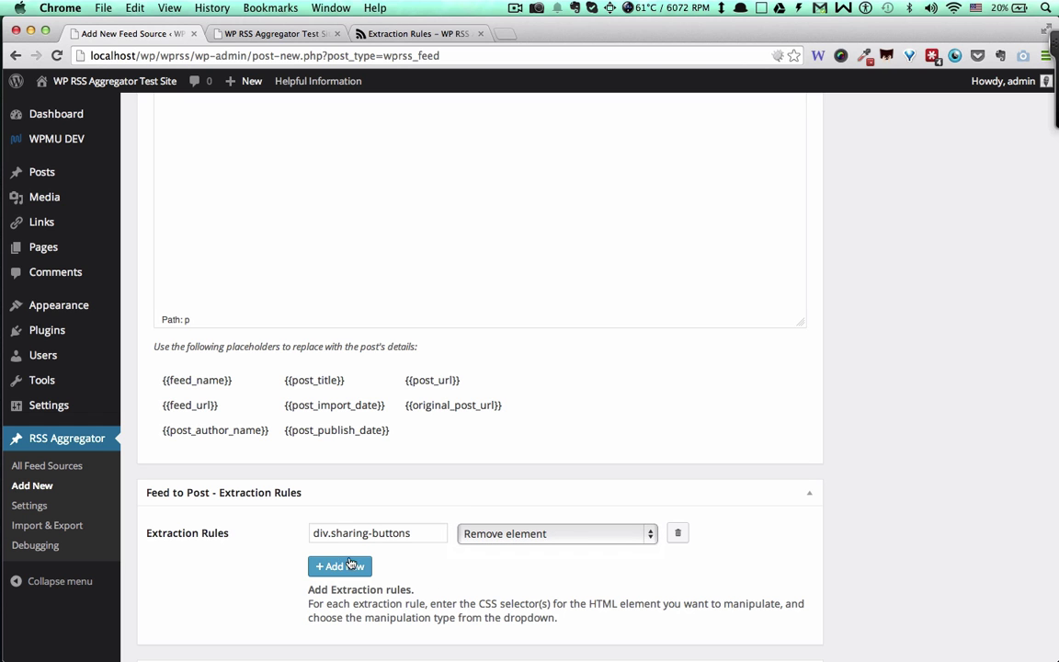
pyautogui.click(355, 564)
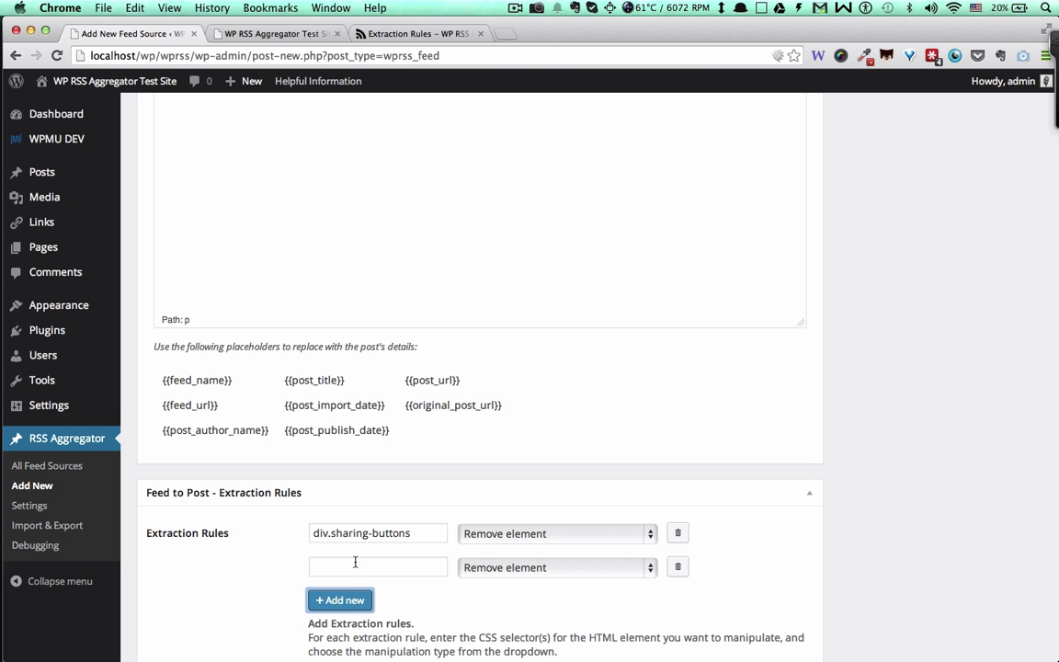
pyautogui.click(687, 534)
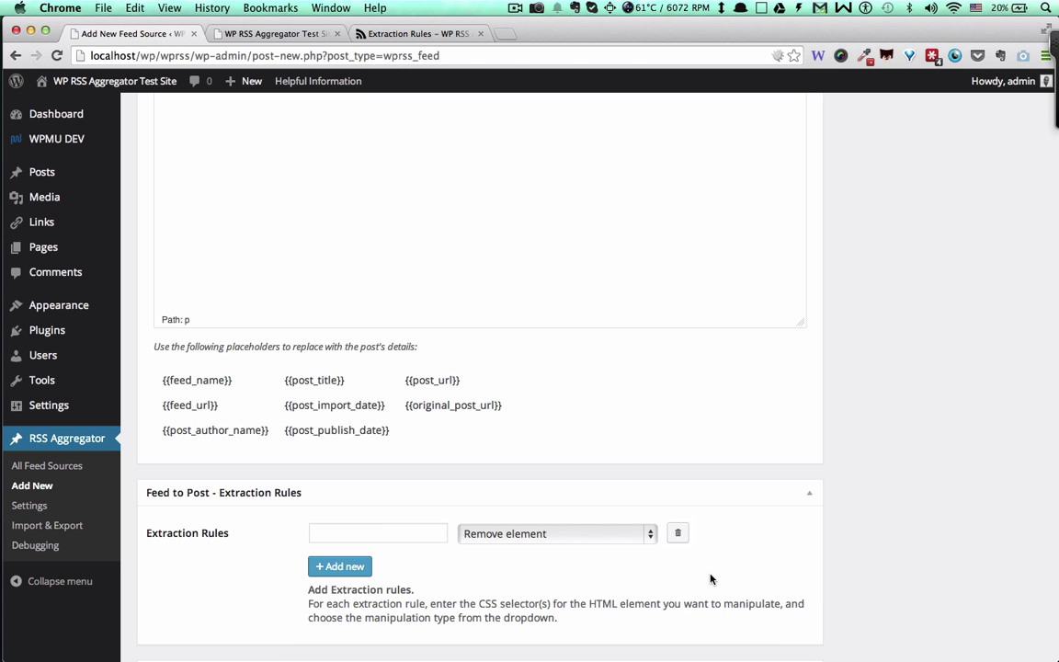
pyautogui.scroll(-3, 710, 579)
pyautogui.scroll(-5, 709, 579)
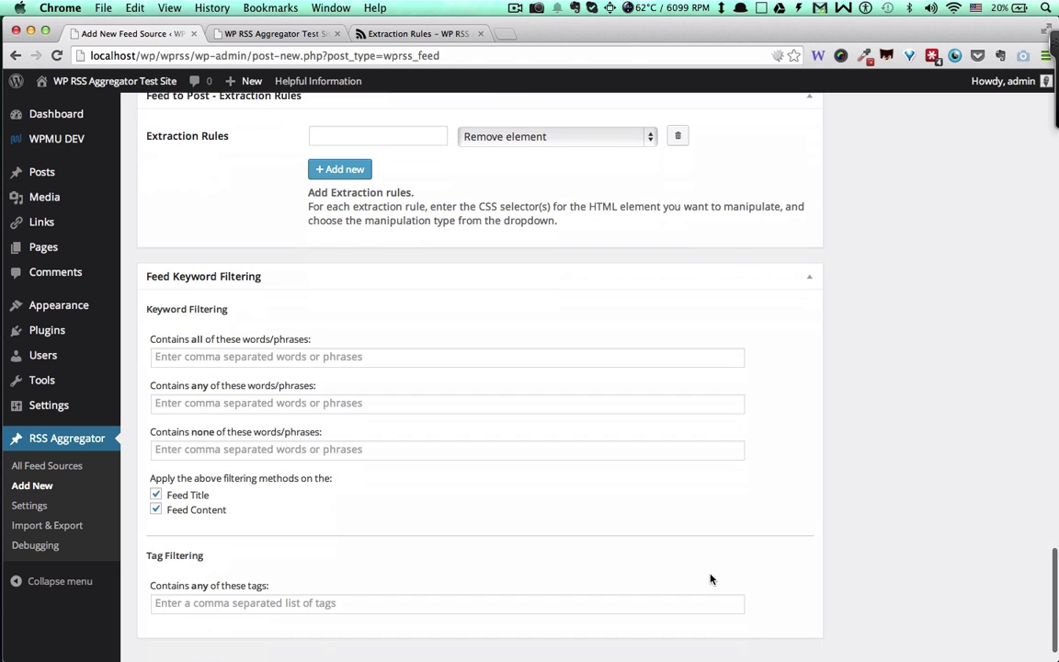
pyautogui.scroll(-2, 710, 579)
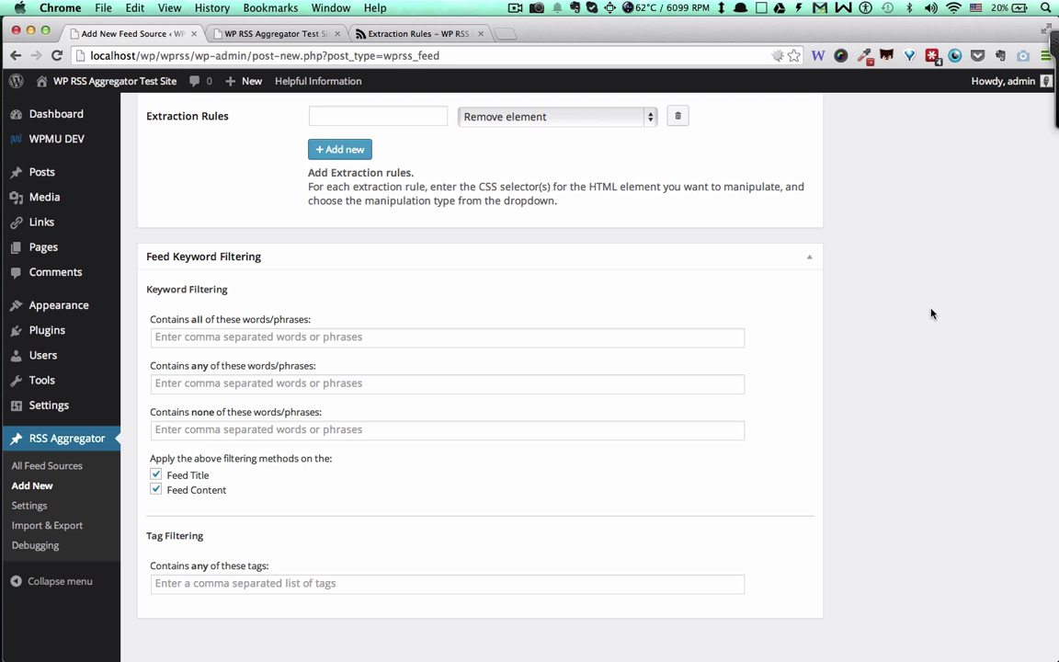
pyautogui.scroll(6, 932, 313)
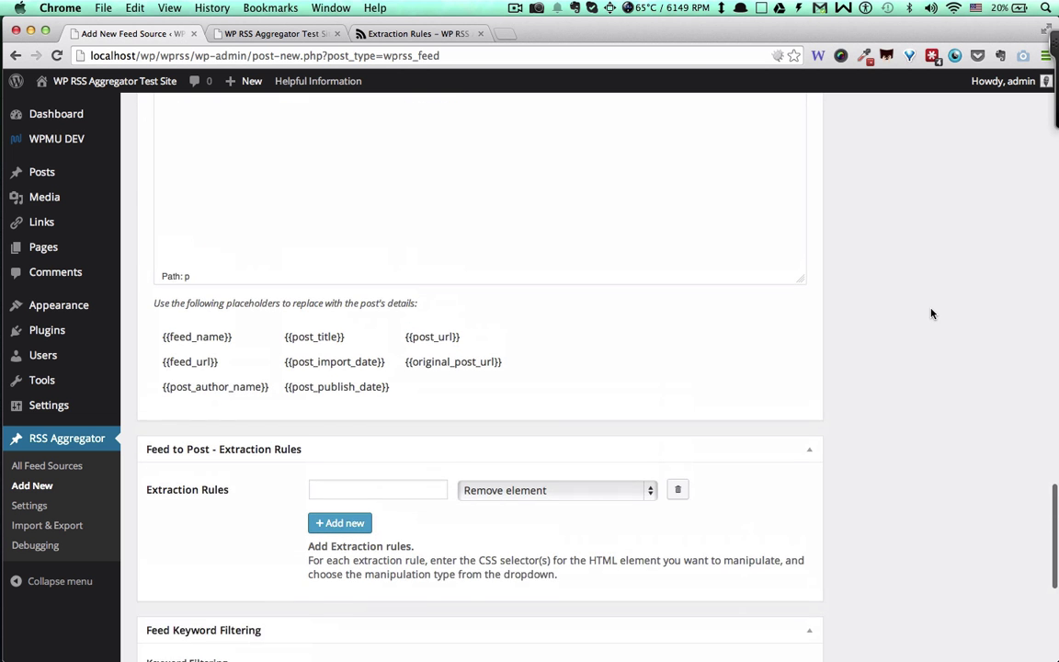
pyautogui.scroll(10, 931, 313)
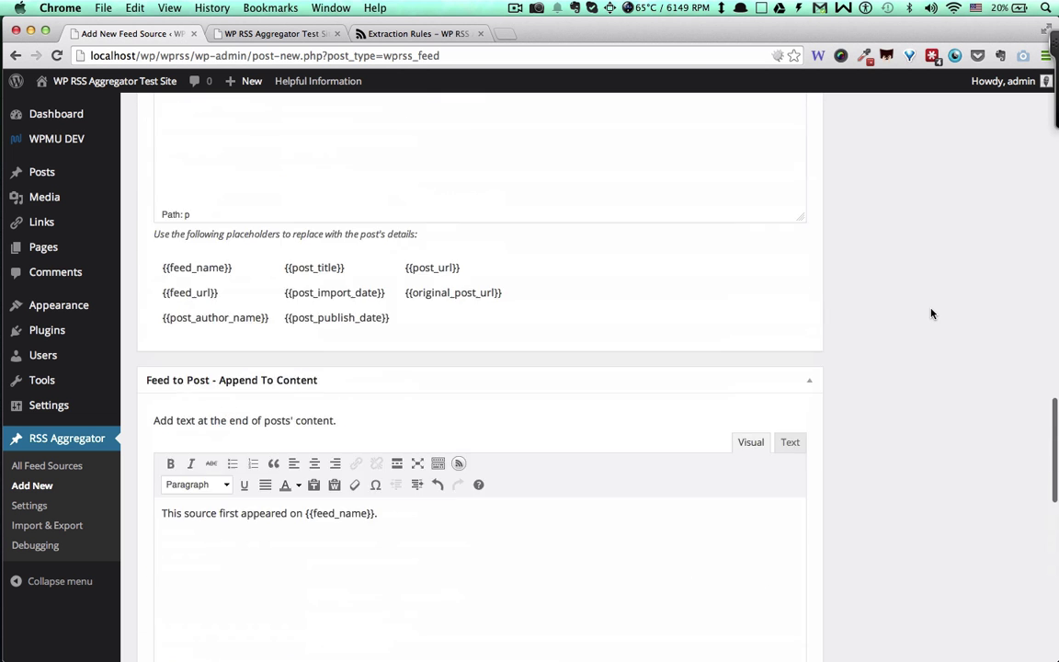
pyautogui.scroll(10, 931, 313)
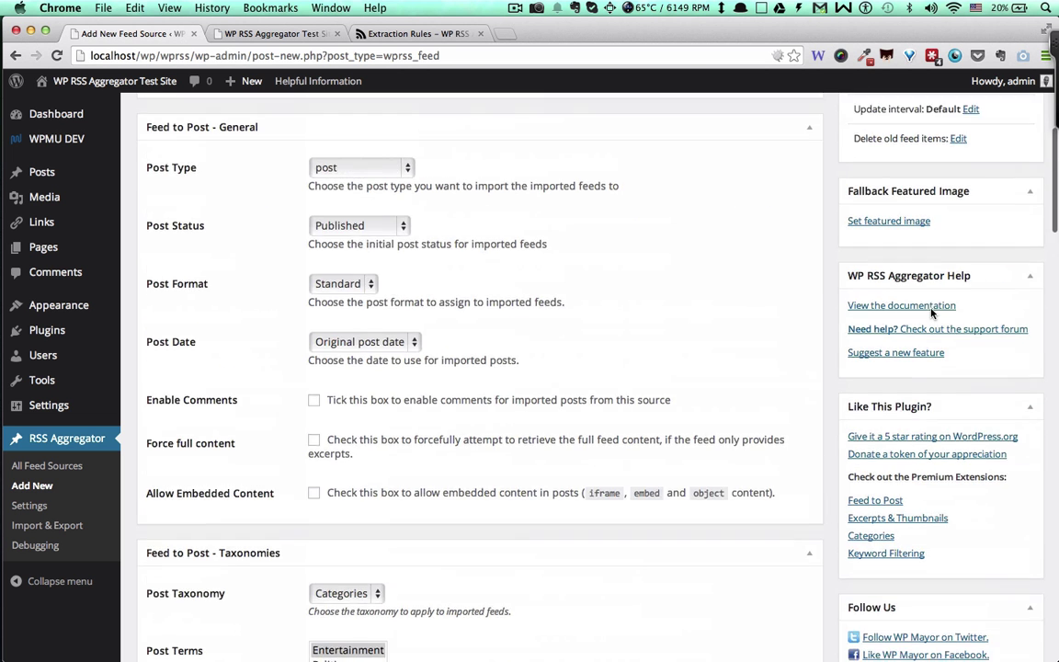
pyautogui.scroll(3, 932, 313)
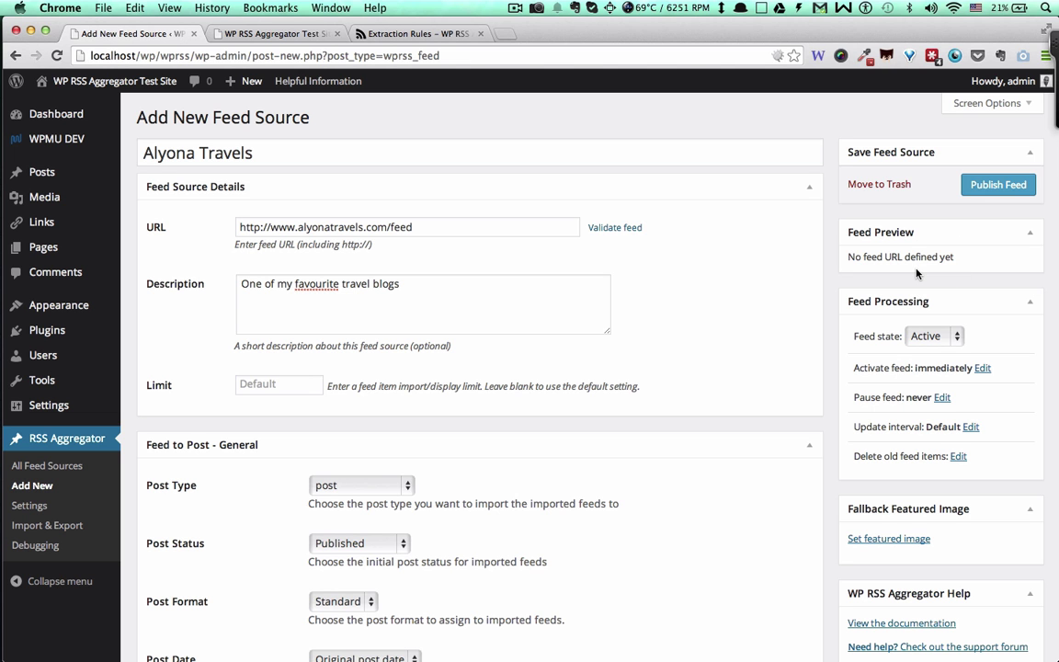
pyautogui.scroll(-2, 917, 272)
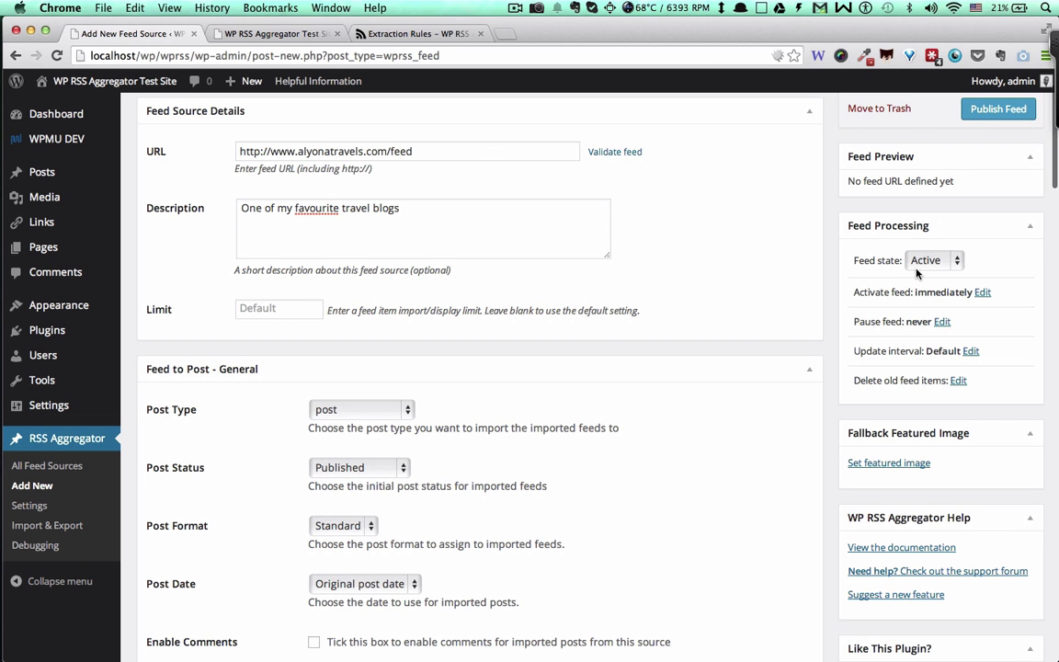
pyautogui.scroll(-3, 917, 272)
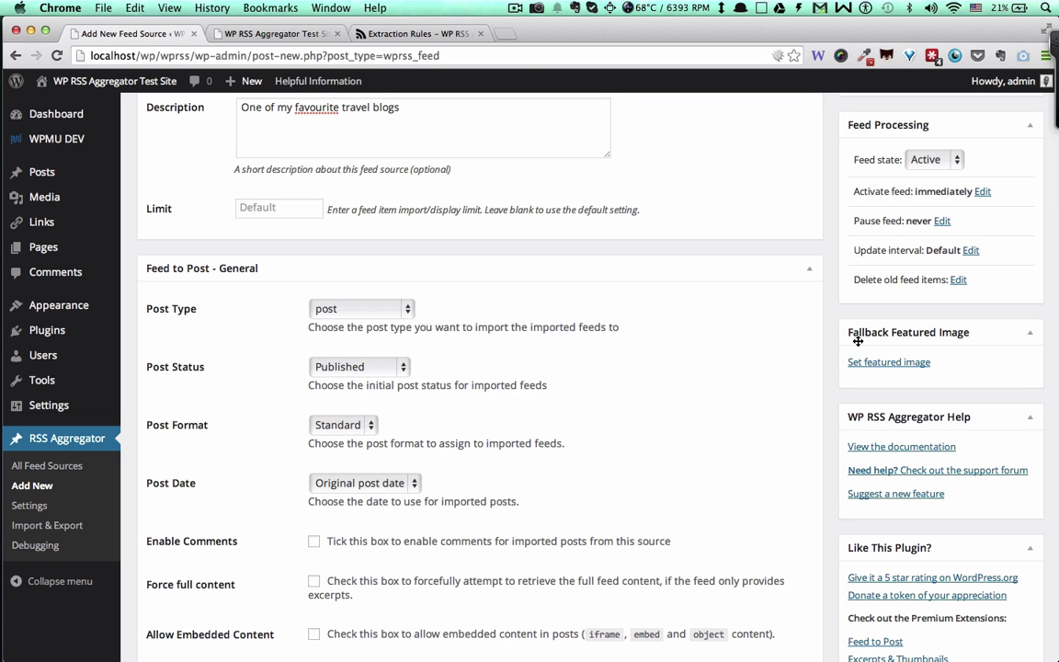
pyautogui.scroll(-8, 858, 341)
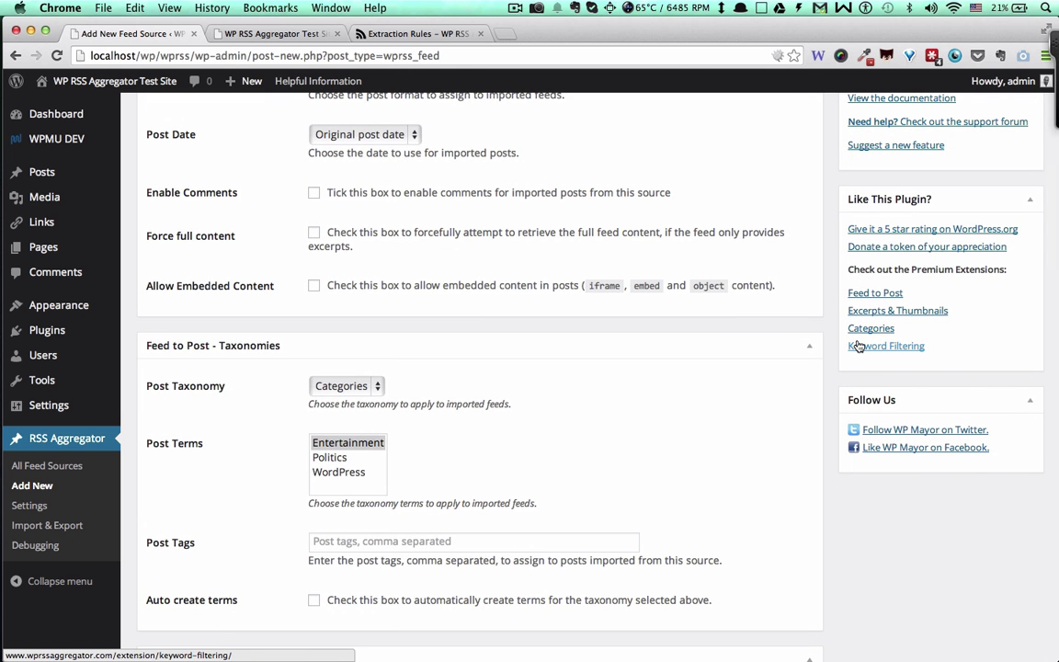
pyautogui.scroll(10, 858, 345)
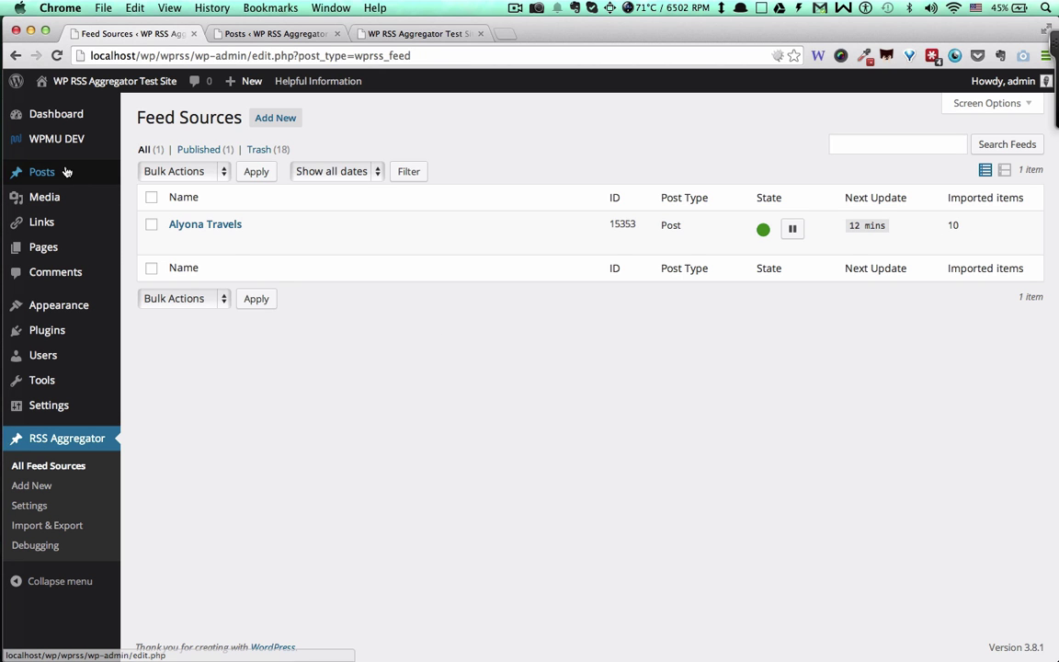
# Open the All Posts list to see the ten imported Entertainment posts.
pyautogui.moveTo(66, 171)
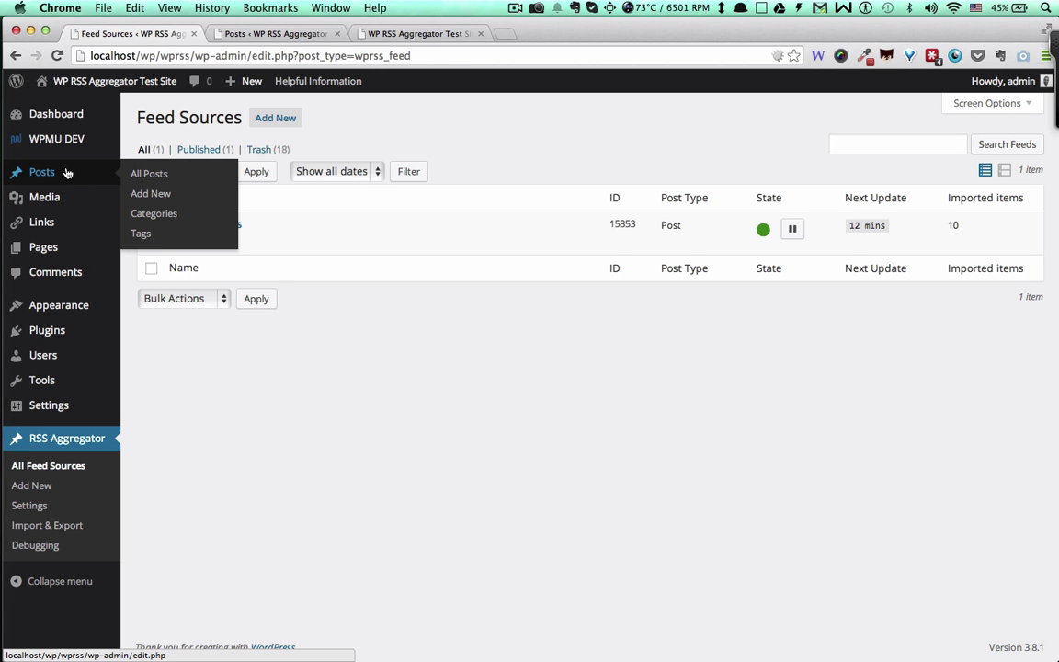
pyautogui.click(67, 172)
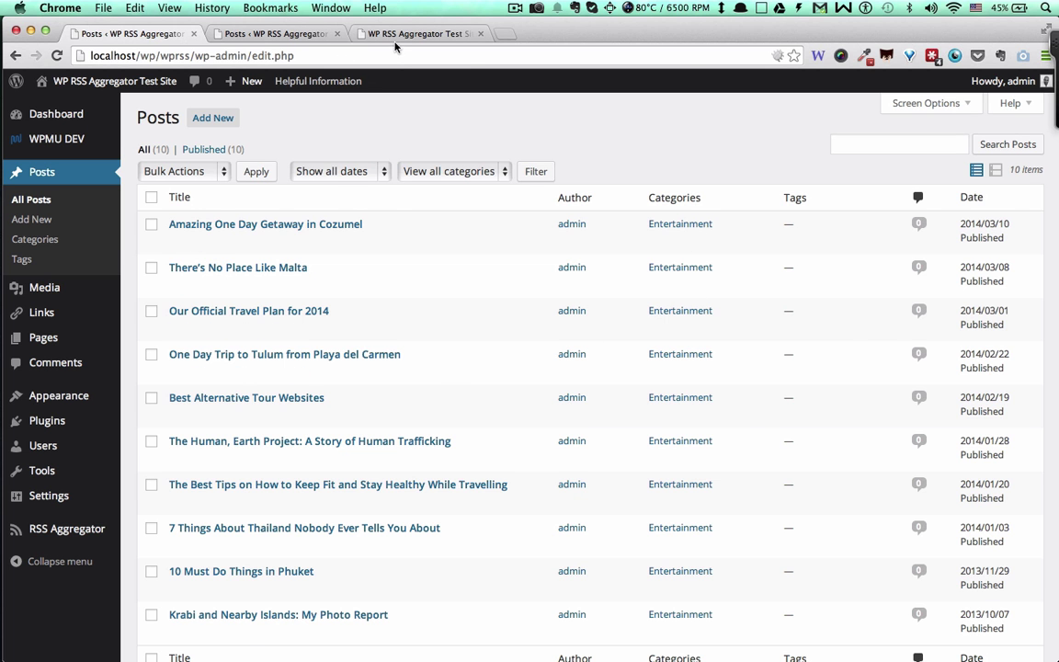
pyautogui.click(359, 35)
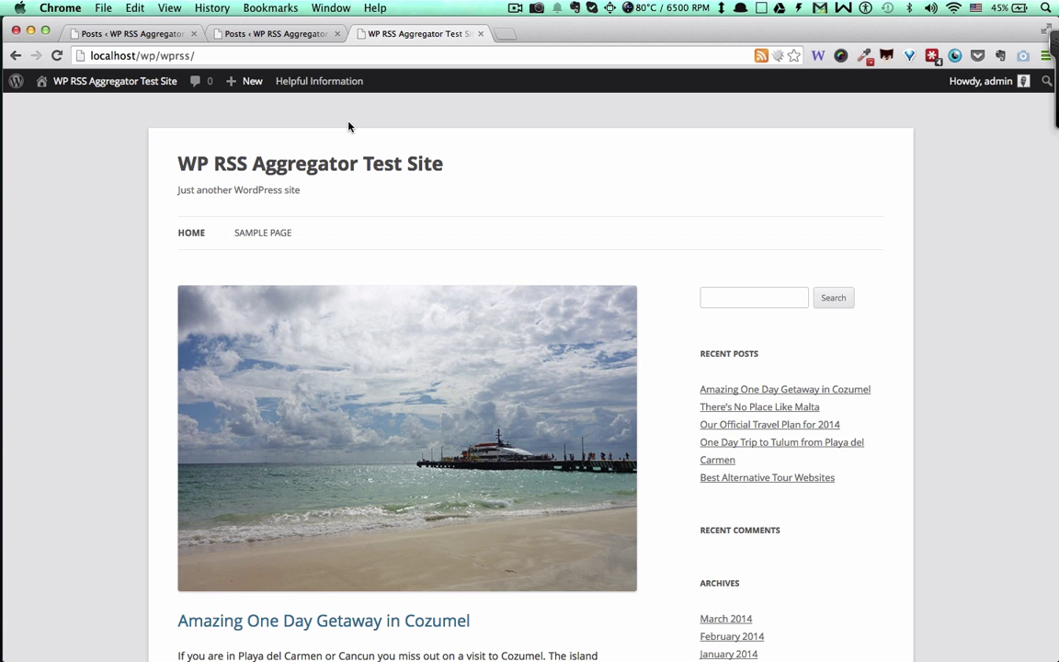
pyautogui.scroll(-10, 348, 126)
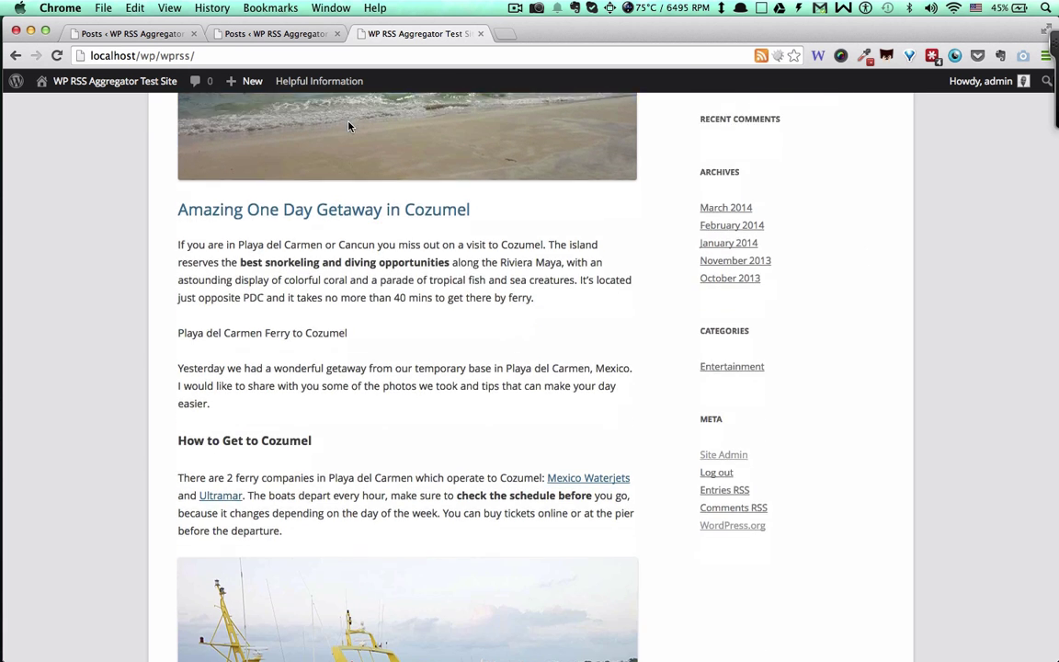
pyautogui.scroll(-3, 349, 126)
pyautogui.scroll(15, 348, 126)
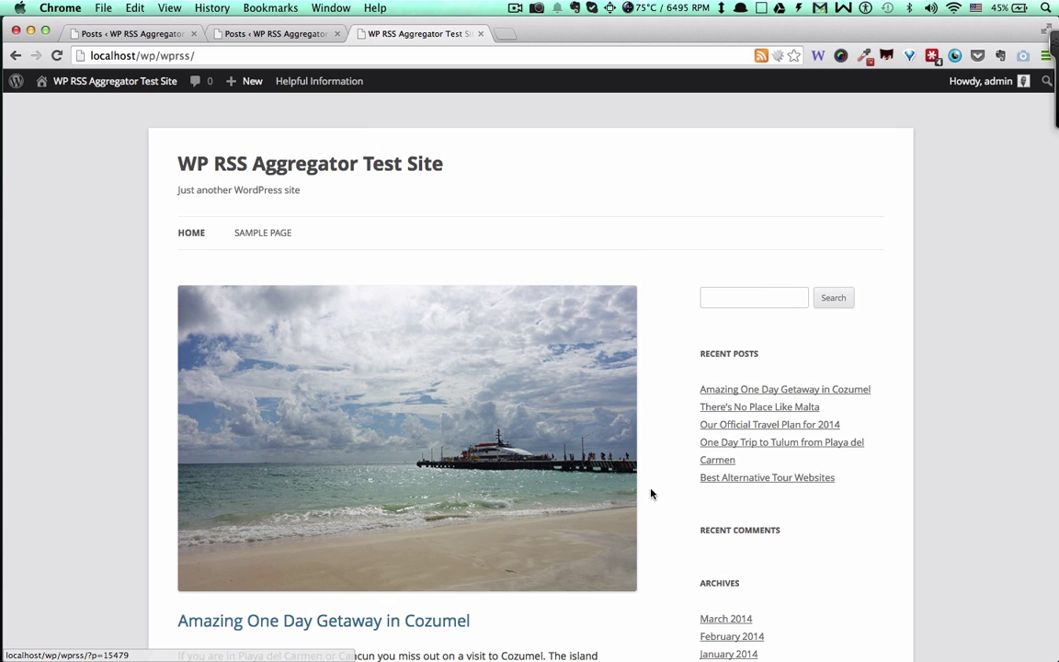
pyautogui.scroll(-2, 428, 470)
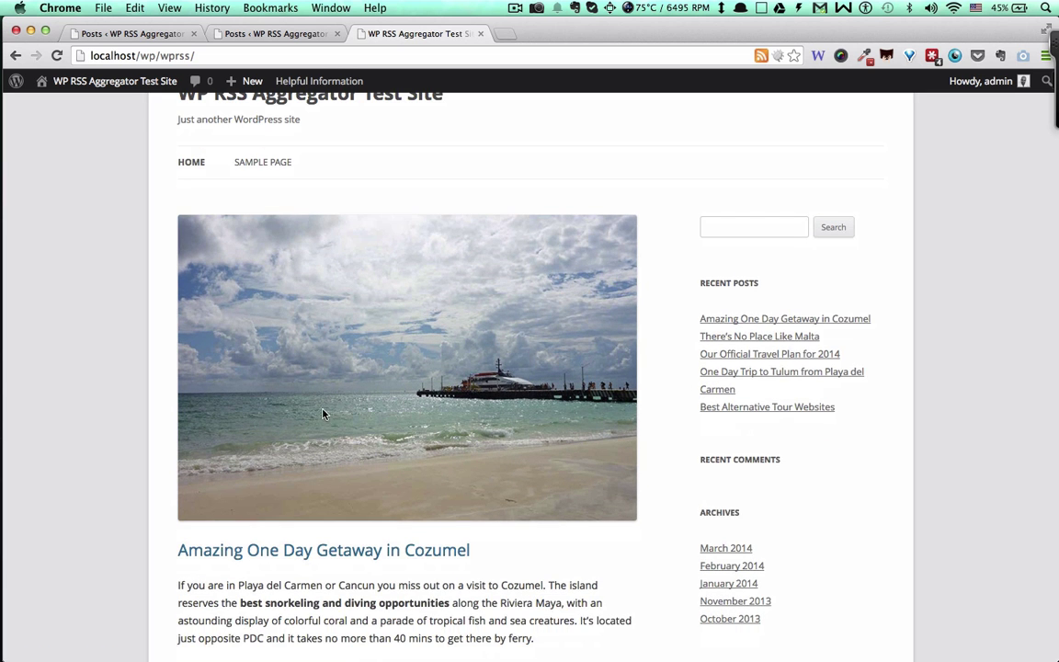
pyautogui.scroll(-15, 314, 414)
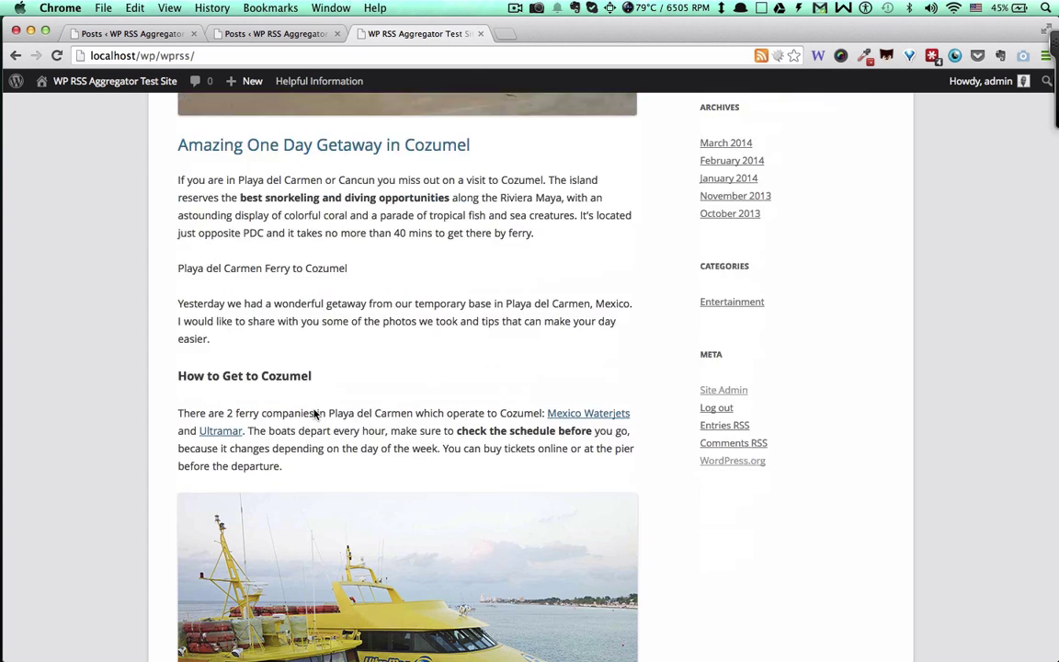
pyautogui.scroll(-8, 327, 438)
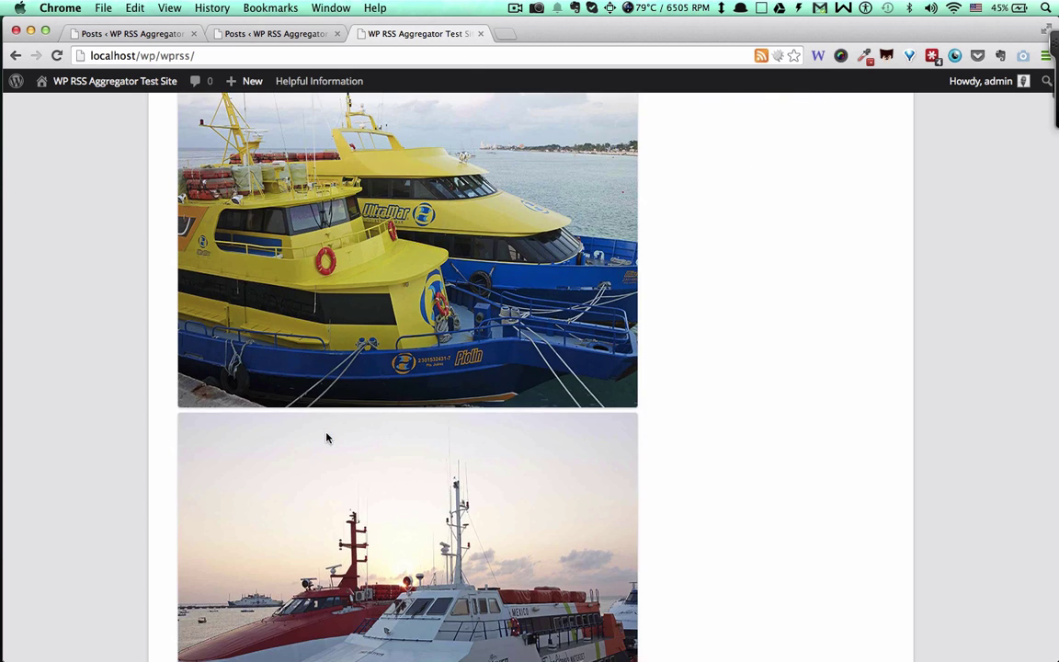
pyautogui.scroll(10, 326, 438)
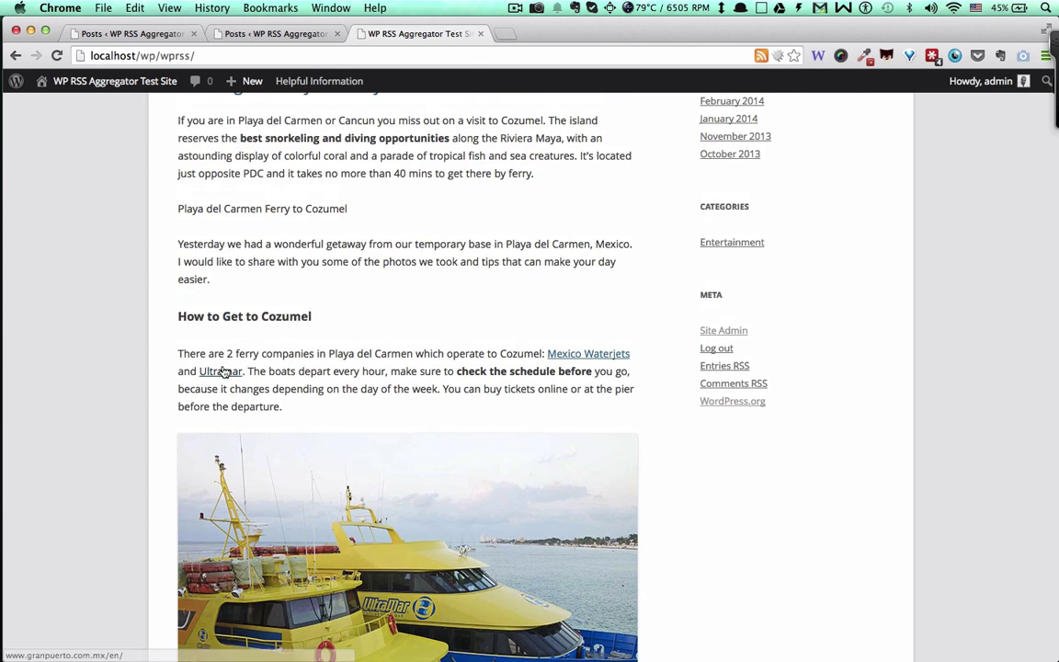
pyautogui.scroll(12, 450, 281)
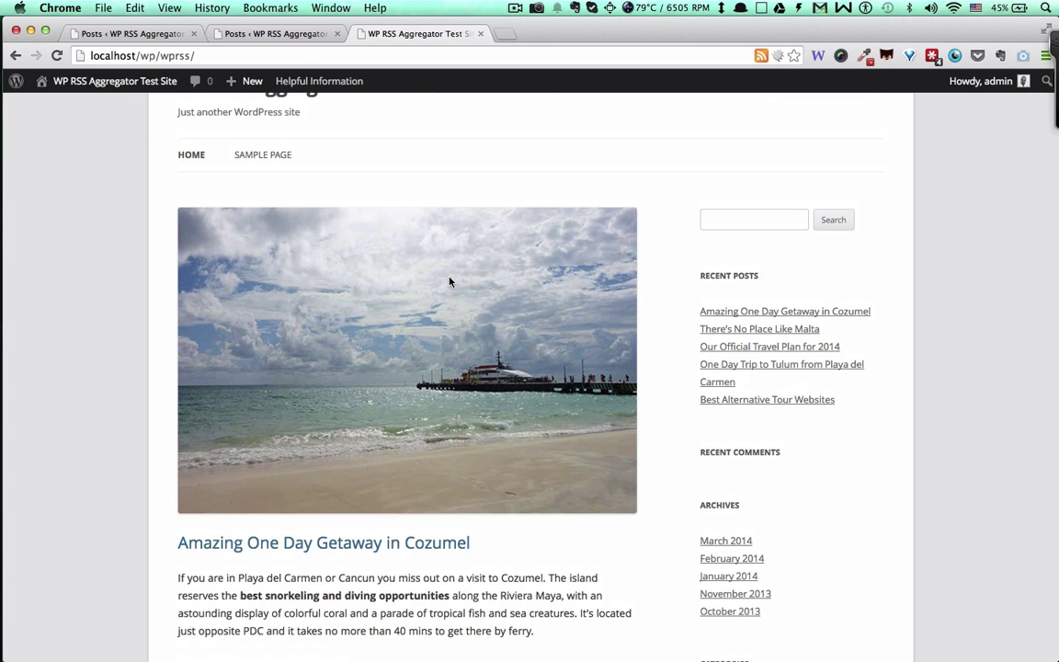
pyautogui.scroll(3, 449, 281)
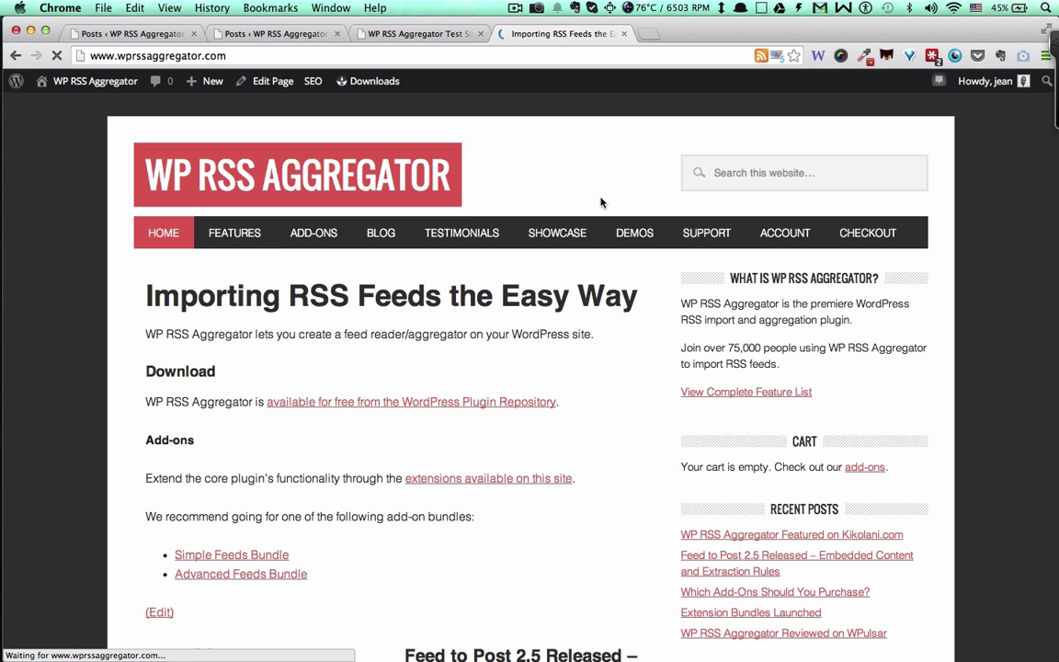
# Open SUPPORT > DOCUMENTATION on wprssaggregator.com and skim the guides.
pyautogui.moveTo(706, 233)
pyautogui.click(725, 282)
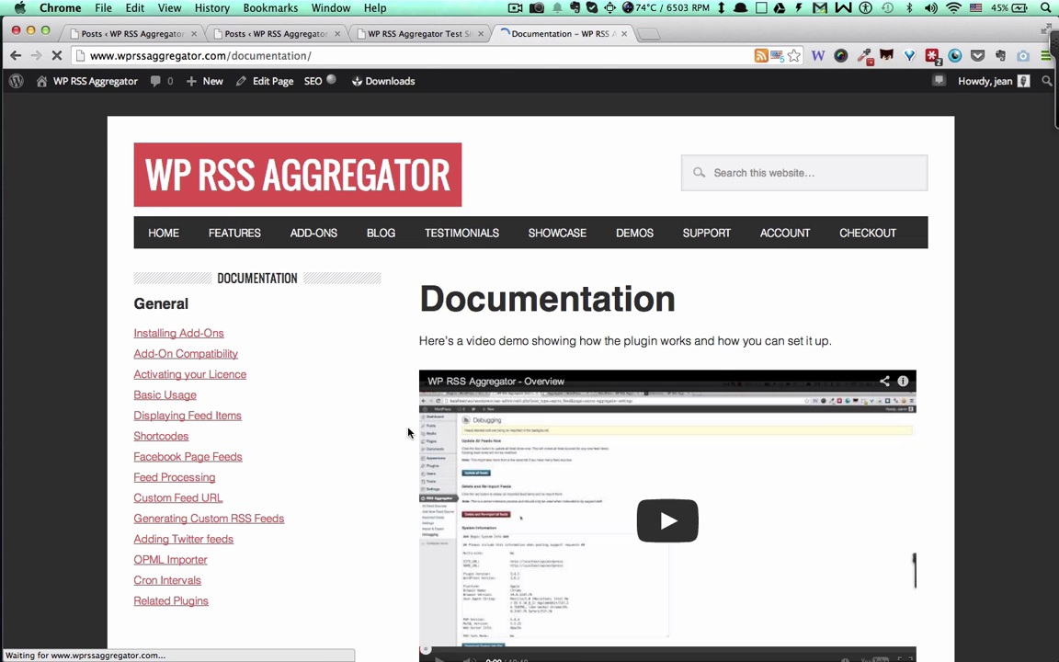
pyautogui.scroll(-5, 409, 432)
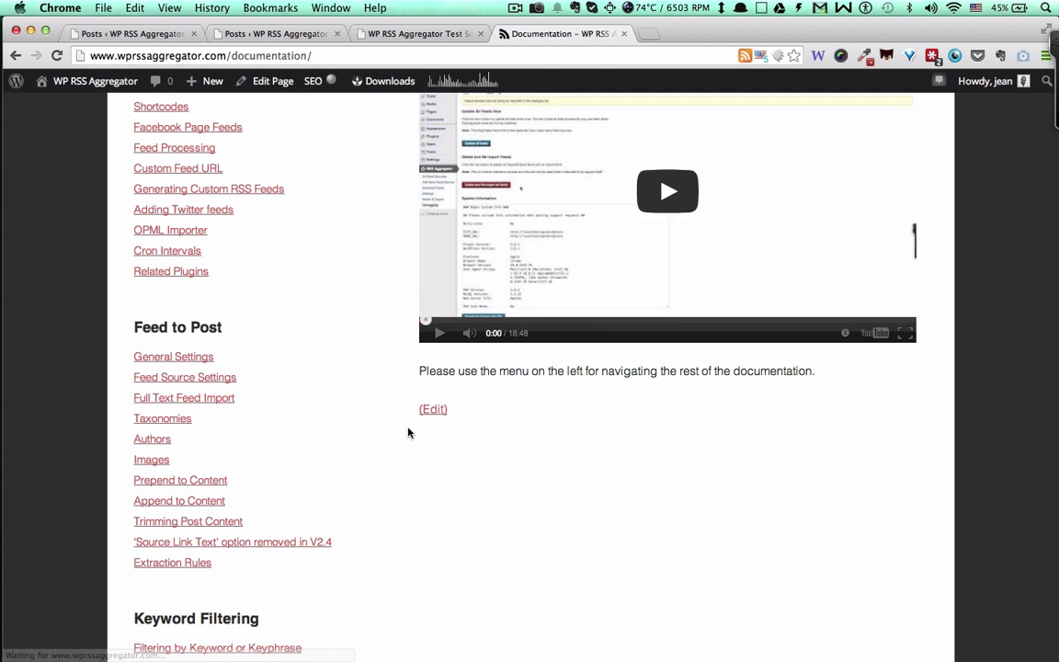
pyautogui.scroll(5, 408, 431)
# Open the FAQ page via SUPPORT > FAQ and scroll to the Feed to Post questions.
pyautogui.moveTo(706, 235)
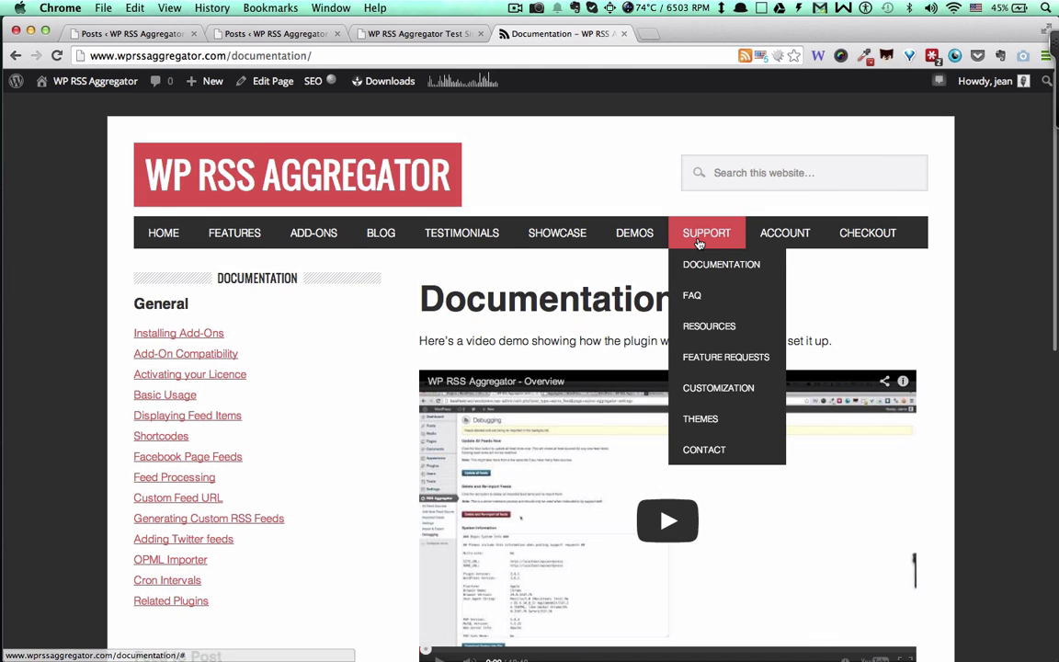
pyautogui.click(707, 296)
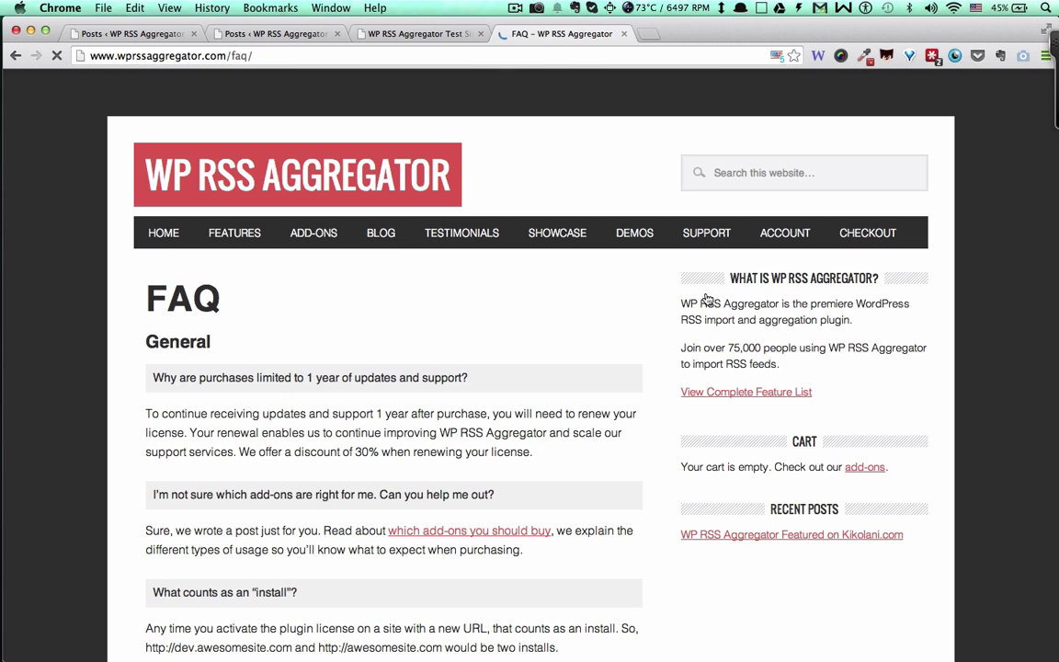
pyautogui.scroll(-5, 441, 329)
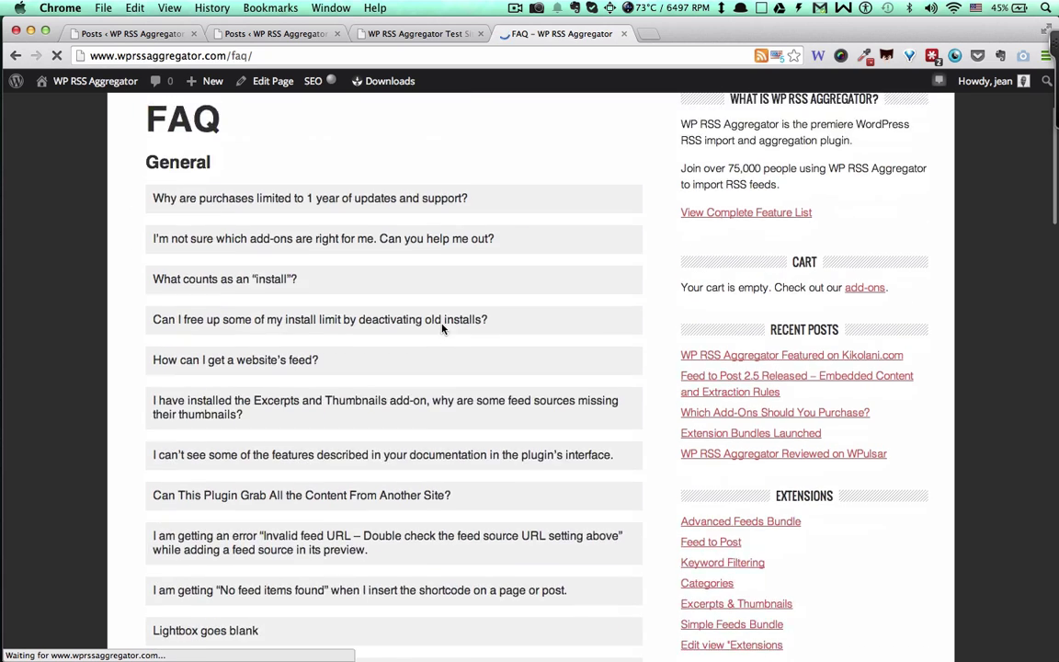
pyautogui.scroll(-15, 565, 332)
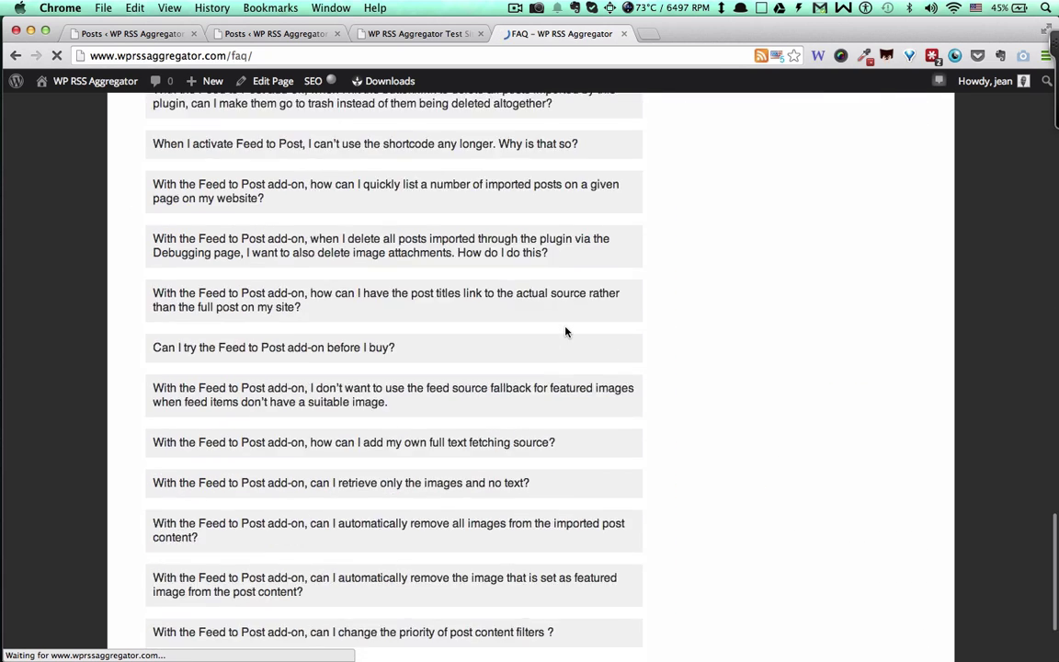
pyautogui.scroll(15, 565, 331)
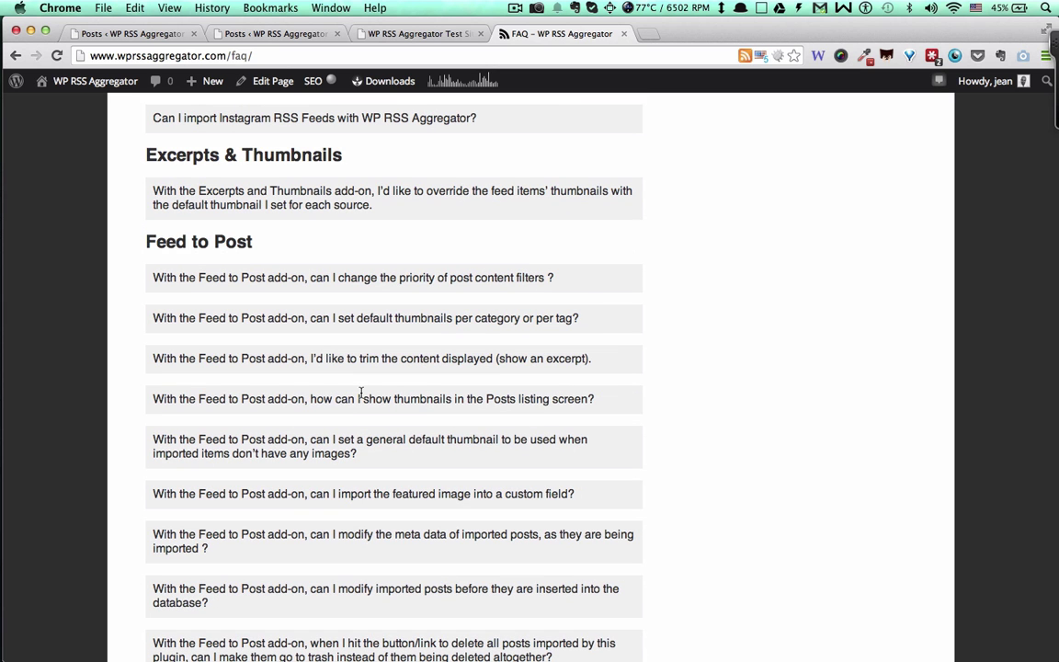
# Expand the Feed to Post answers on default category thumbnails and trimming content to a word count.
pyautogui.click(396, 319)
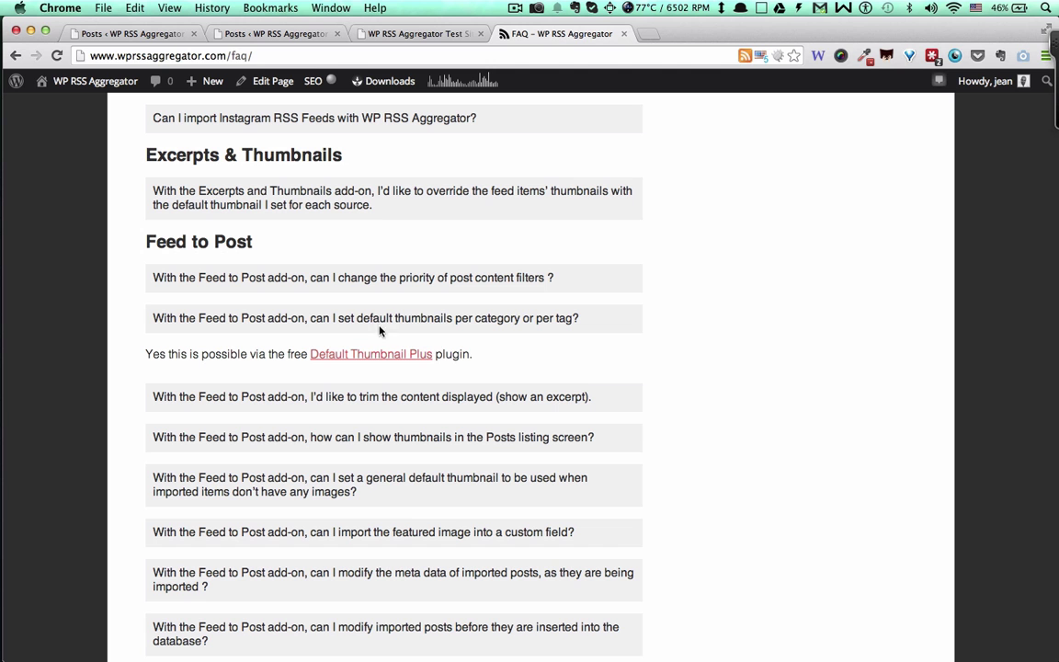
pyautogui.click(421, 397)
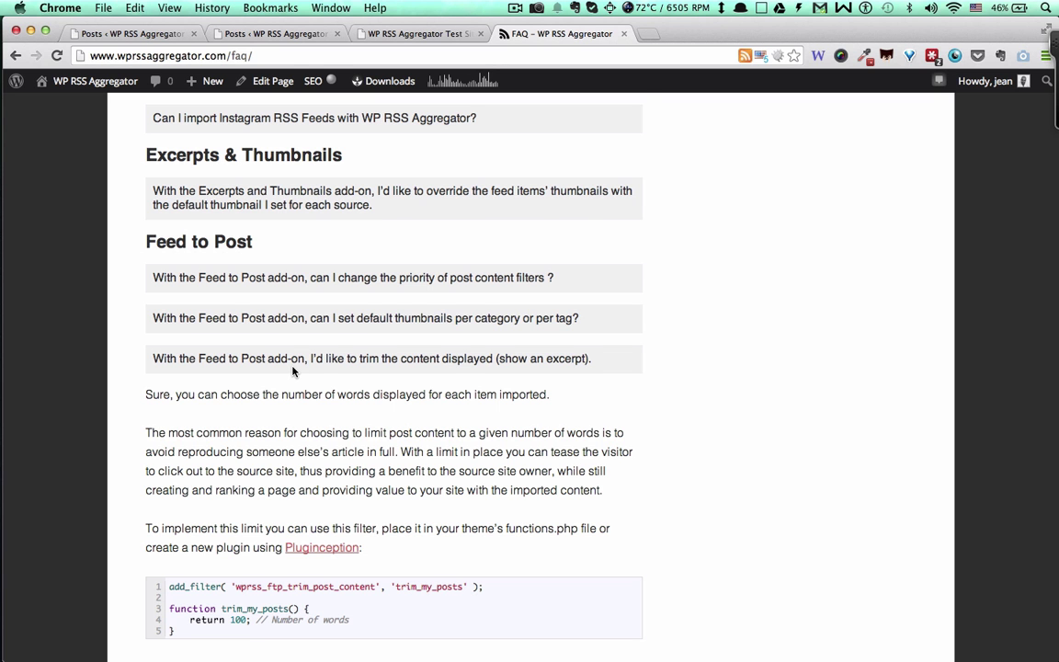
pyautogui.scroll(-2, 294, 441)
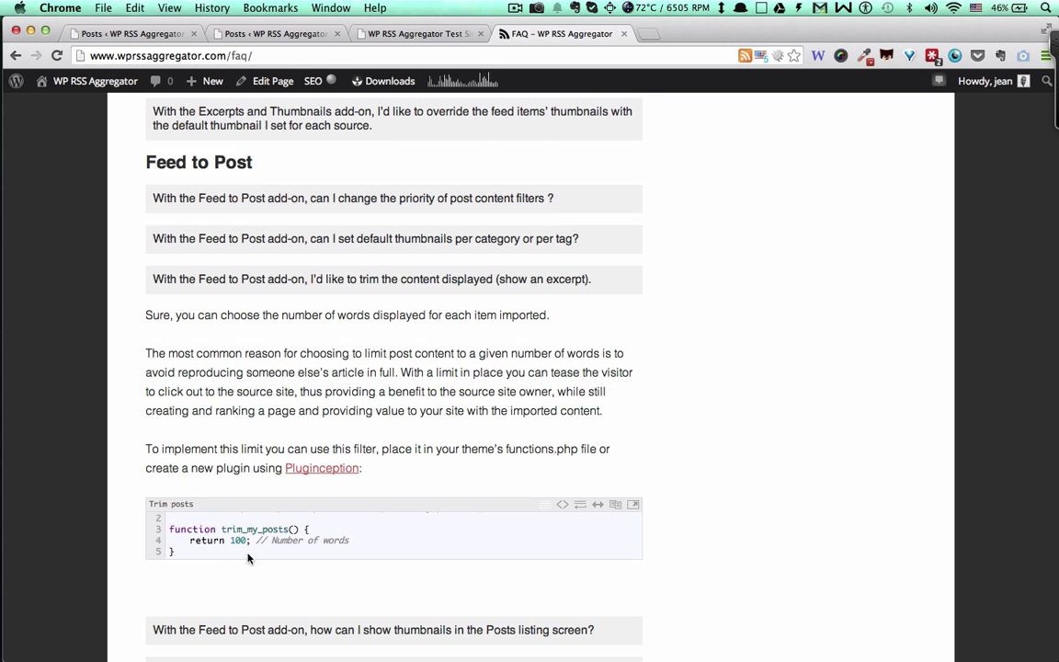
pyautogui.scroll(-10, 445, 563)
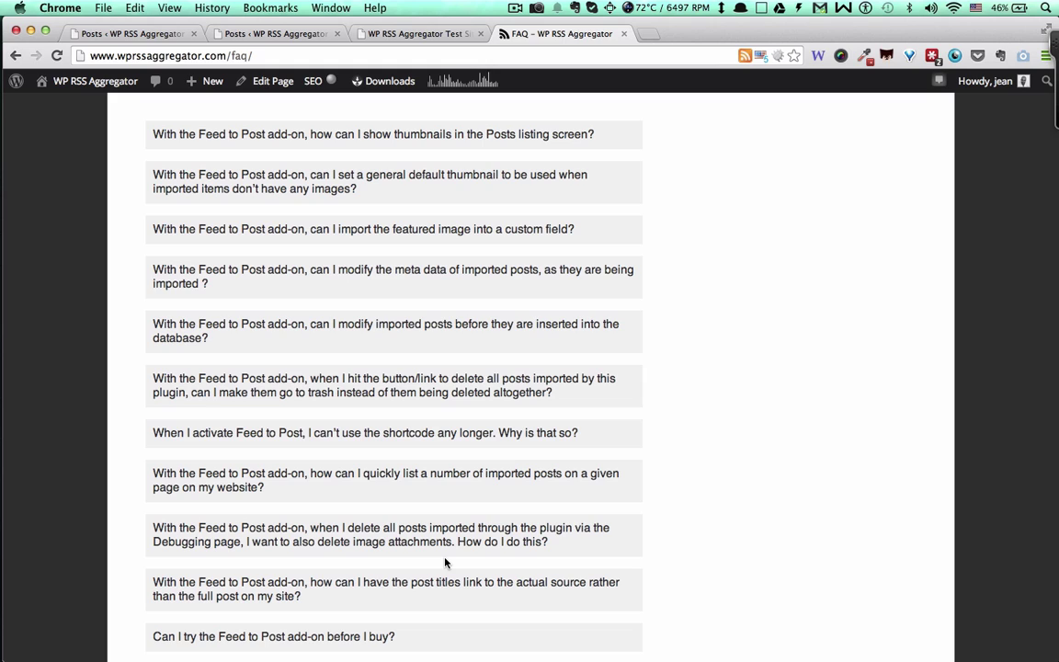
pyautogui.scroll(15, 445, 562)
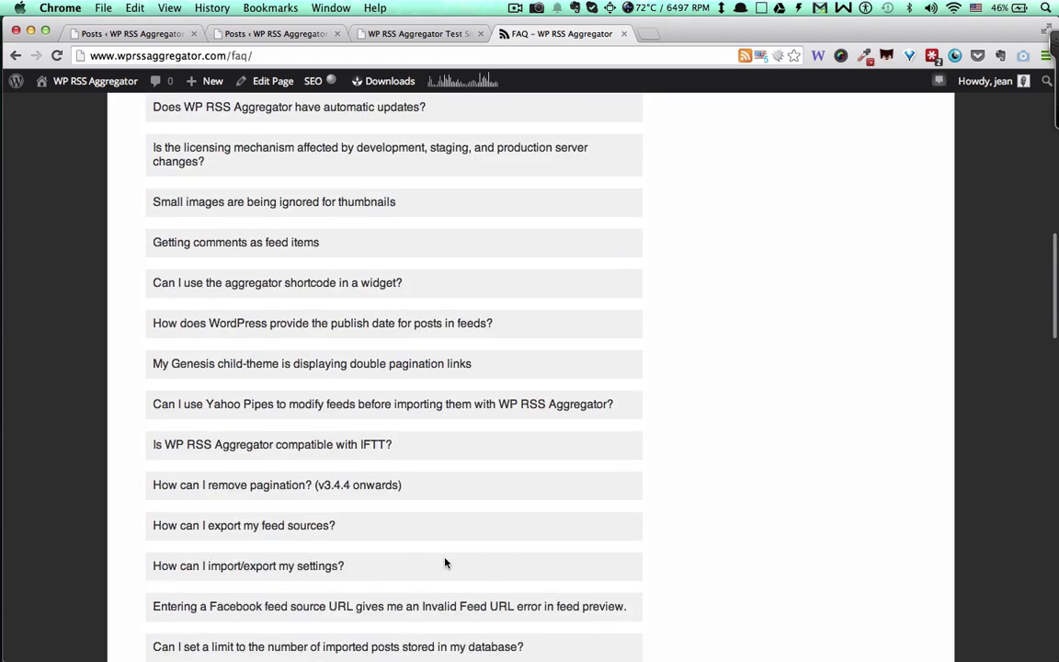
pyautogui.scroll(5, 432, 567)
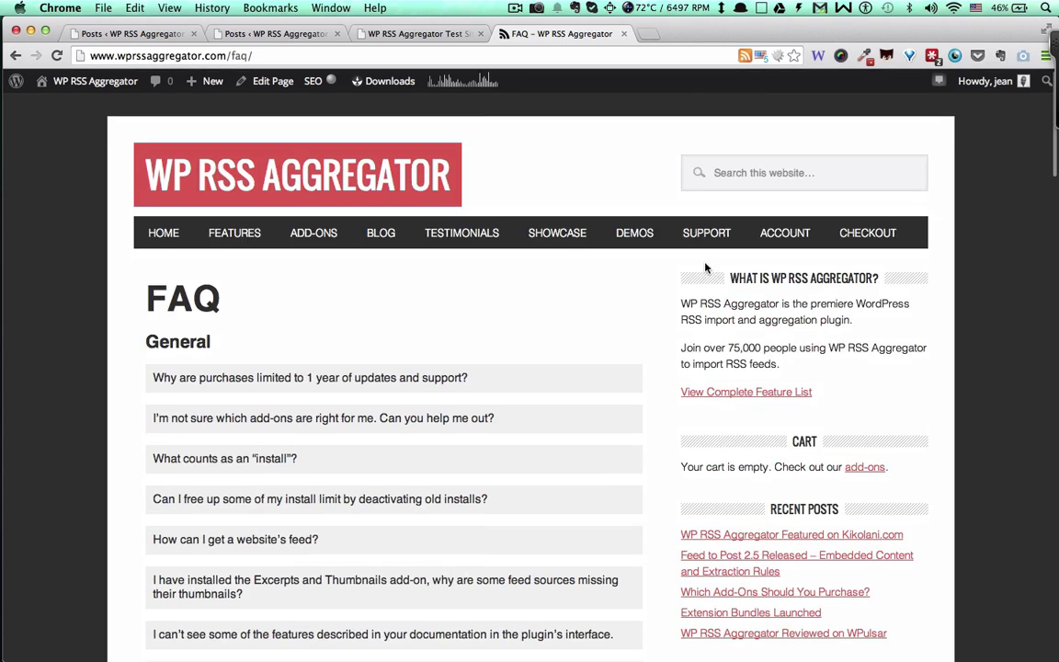
pyautogui.moveTo(714, 245)
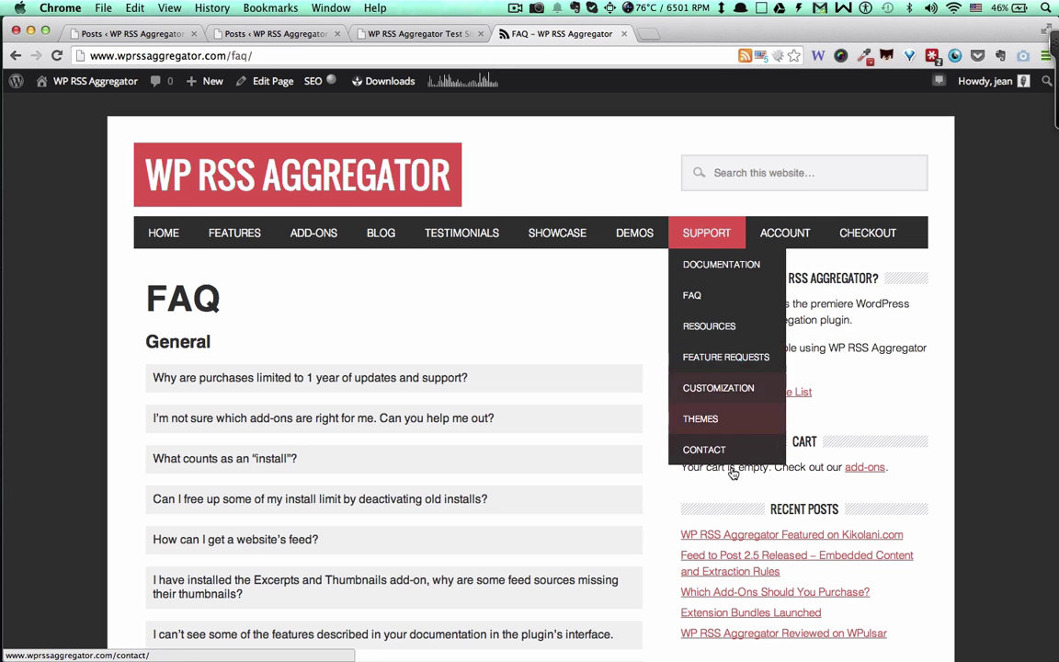
# Open Support > Themes and browse the News Pro, Magazine Pro and Brick + Mason themes.
pyautogui.click(689, 424)
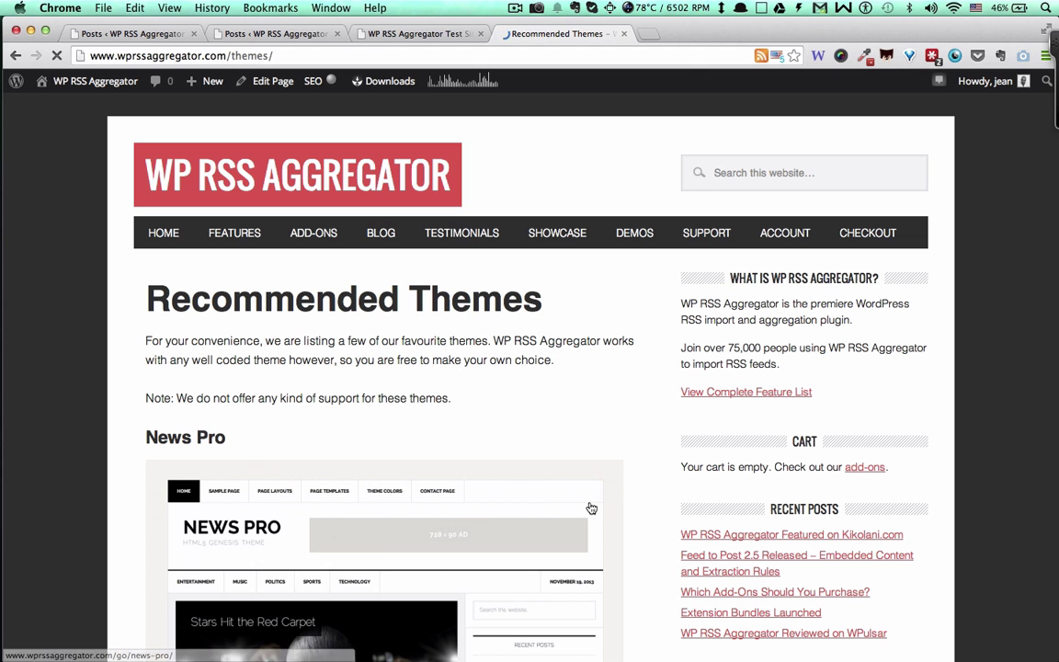
pyautogui.scroll(-10, 591, 509)
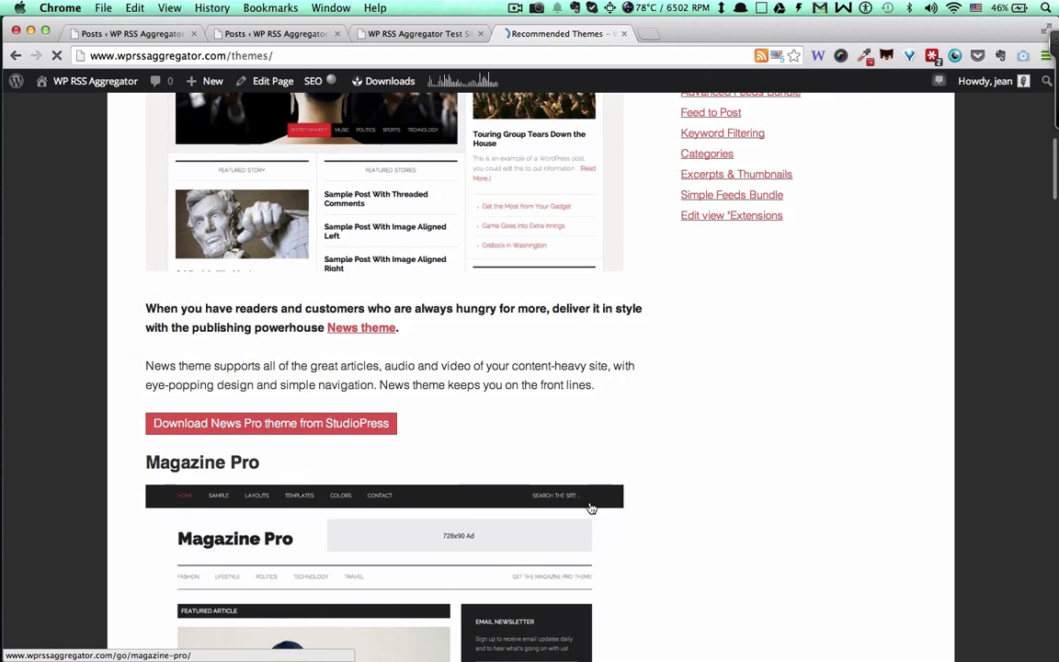
pyautogui.scroll(-8, 591, 508)
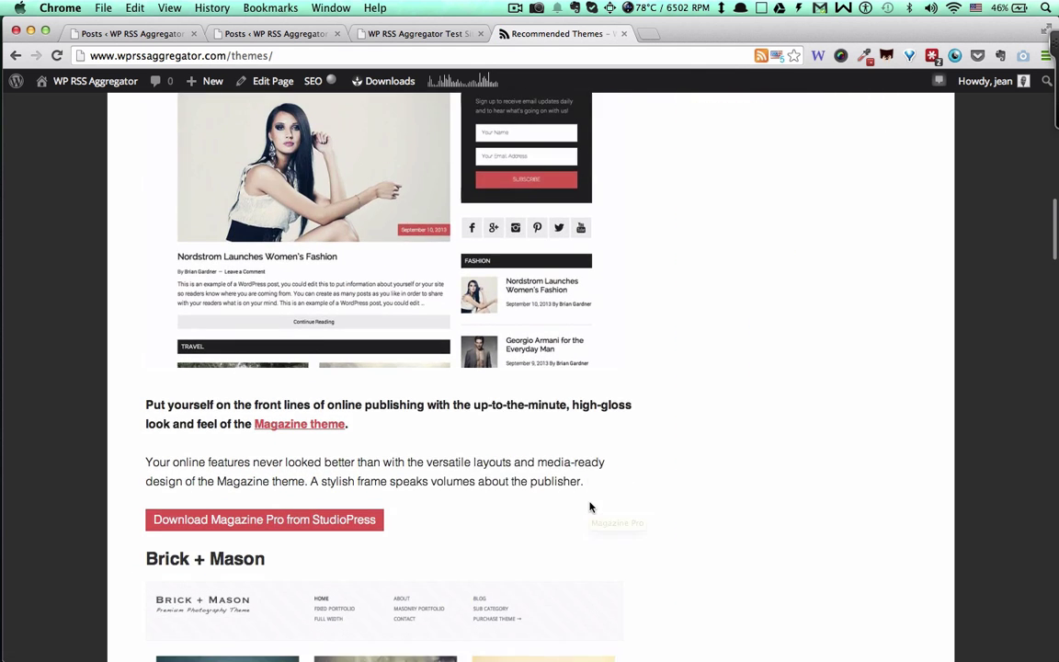
pyautogui.scroll(-5, 591, 509)
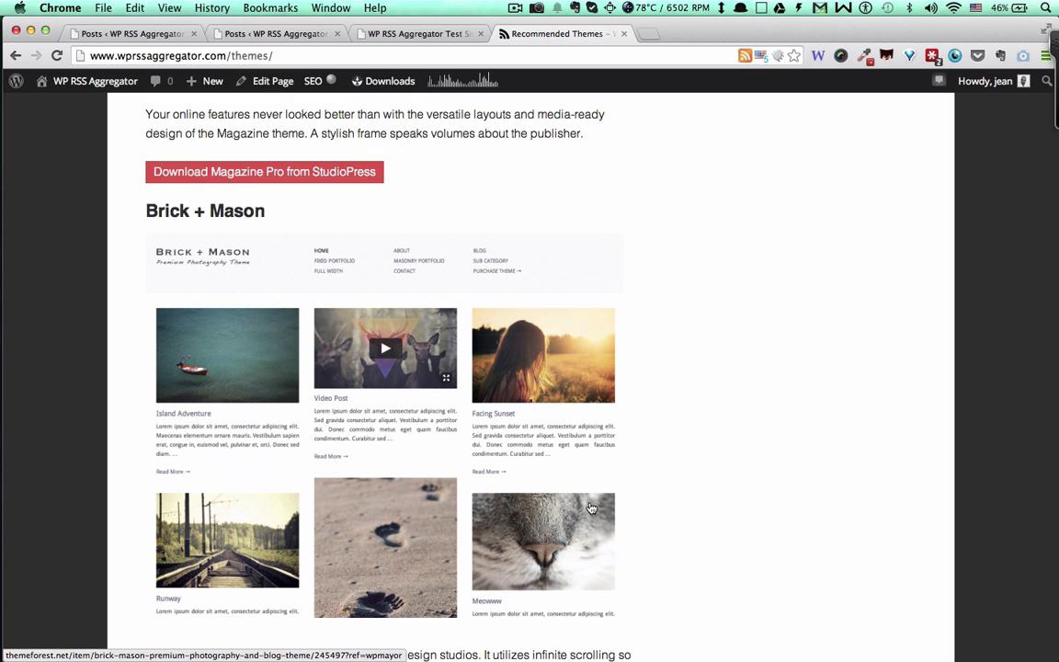
pyautogui.scroll(15, 591, 509)
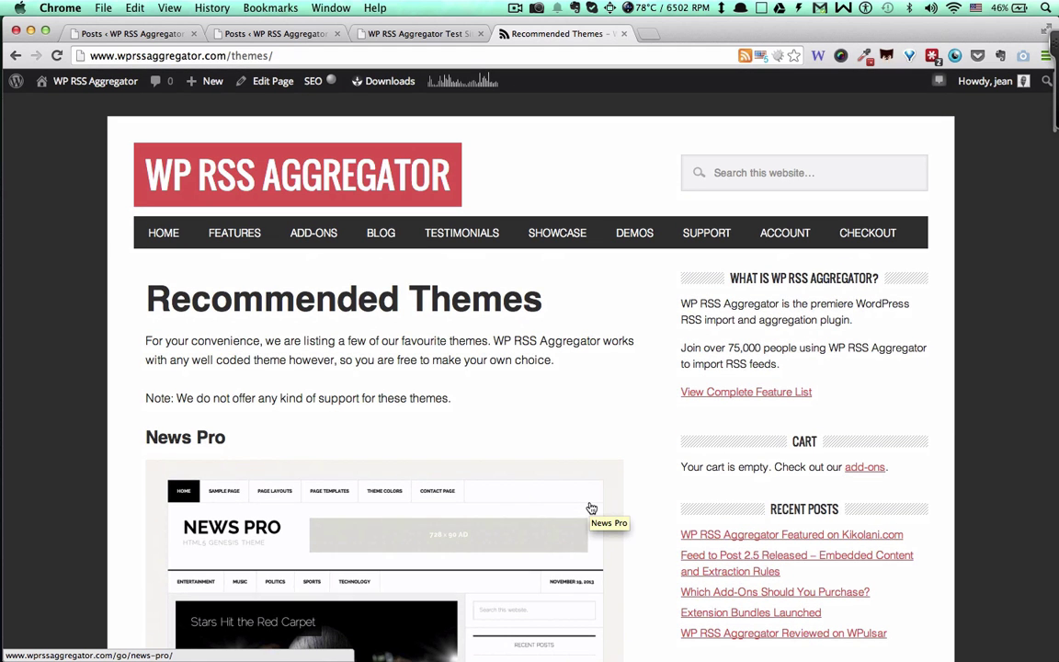
pyautogui.moveTo(706, 248)
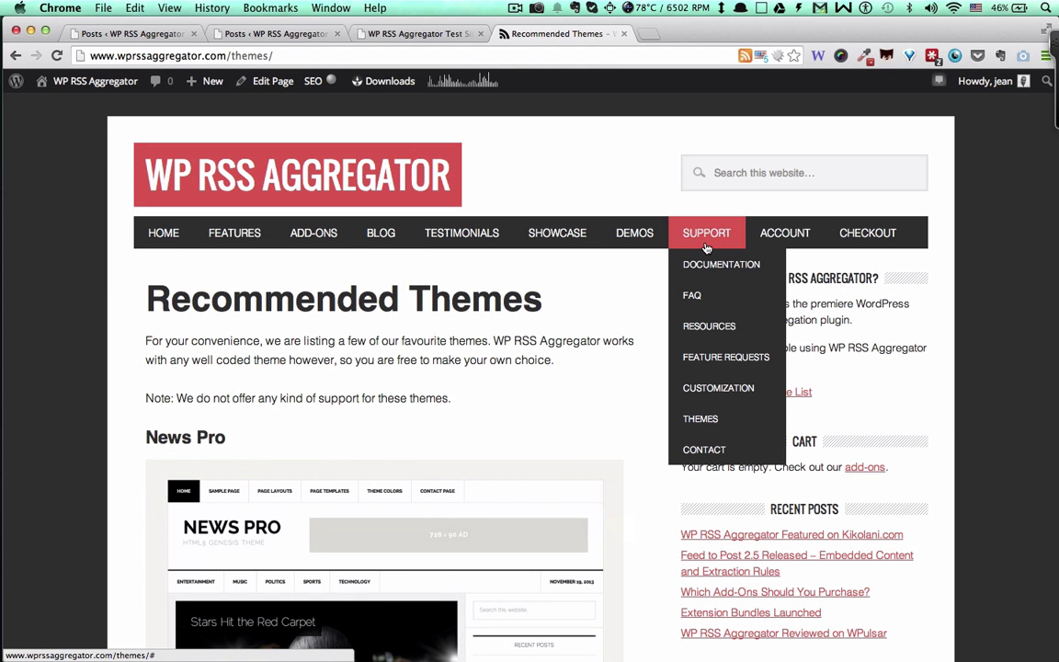